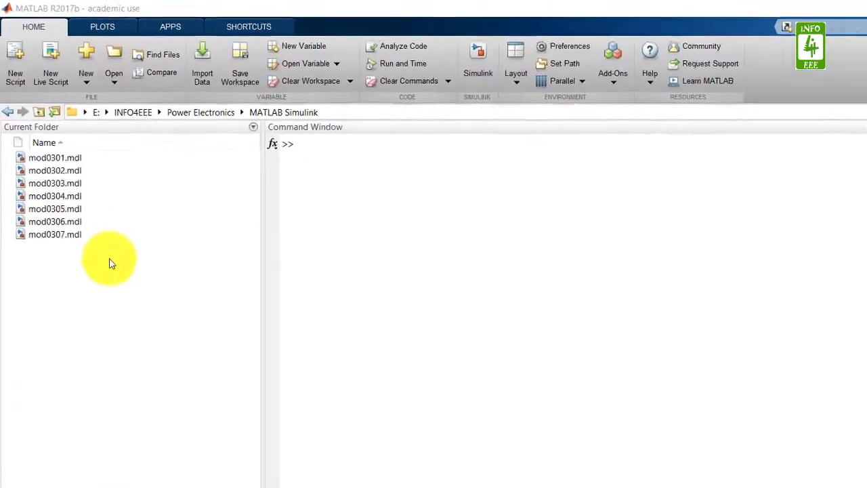
# - Open mod0303 and save a copy named mod0308 as a Simulink Models (*.mdl) file
pyautogui.doubleClick(64, 211)
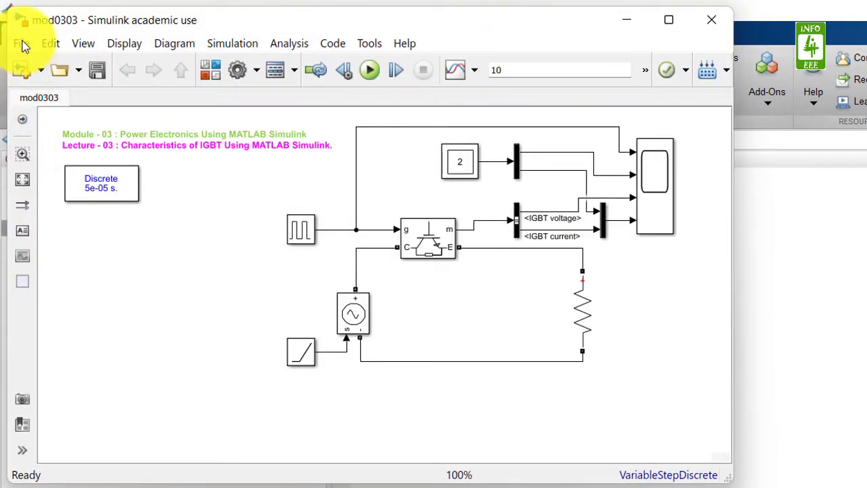
pyautogui.click(22, 44)
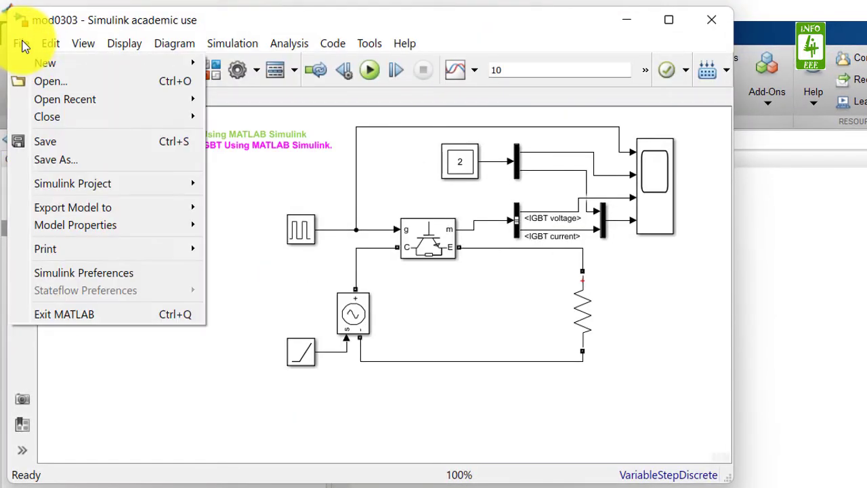
pyautogui.click(109, 159)
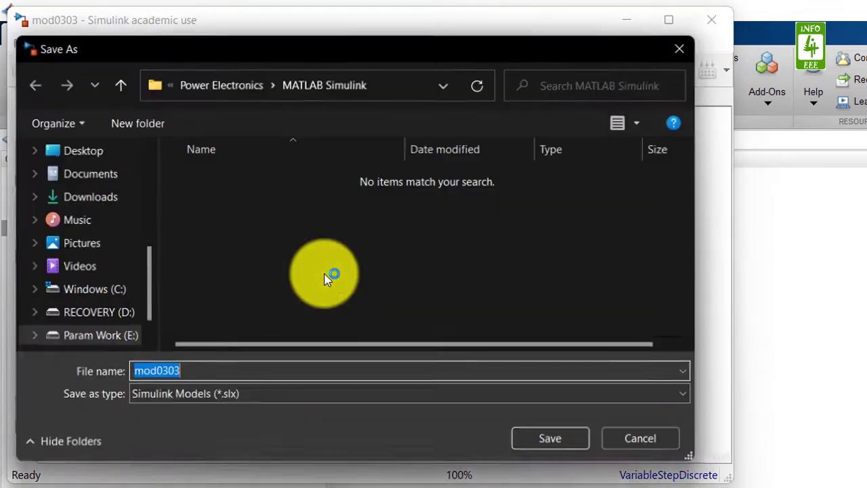
pyautogui.click(329, 278)
pyautogui.press('BackSpace')
pyautogui.write('8')
pyautogui.click(303, 398)
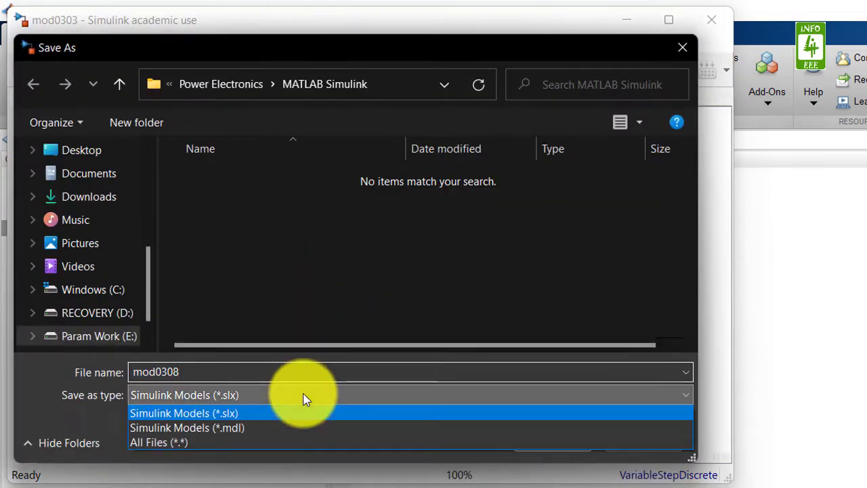
pyautogui.click(293, 424)
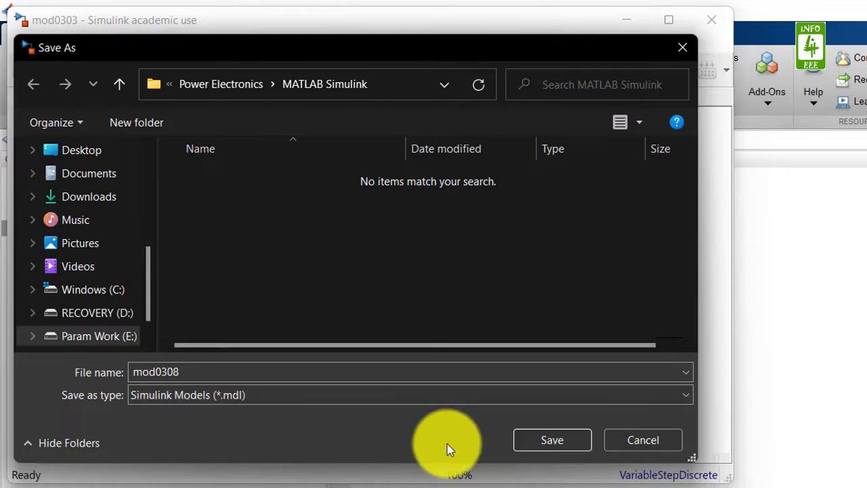
pyautogui.click(533, 445)
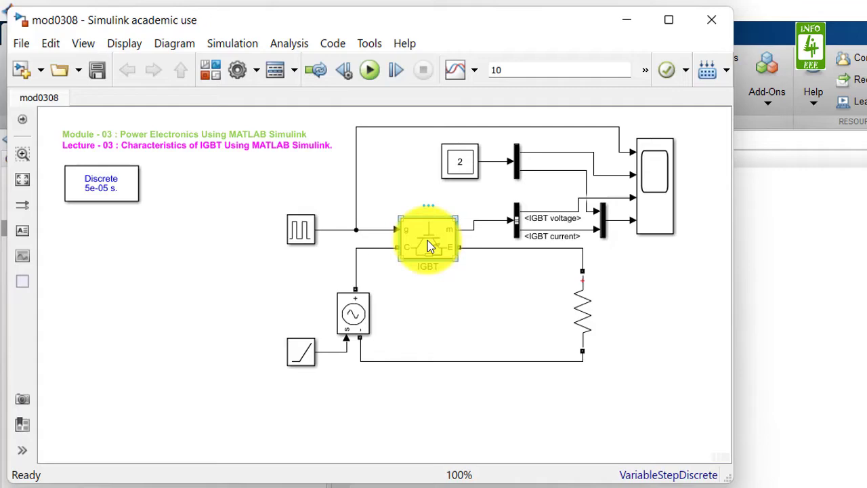
# - Place a DC Voltage Source from Simscape Power Systems Electrical Sources left of the ramp
pyautogui.click(428, 245)
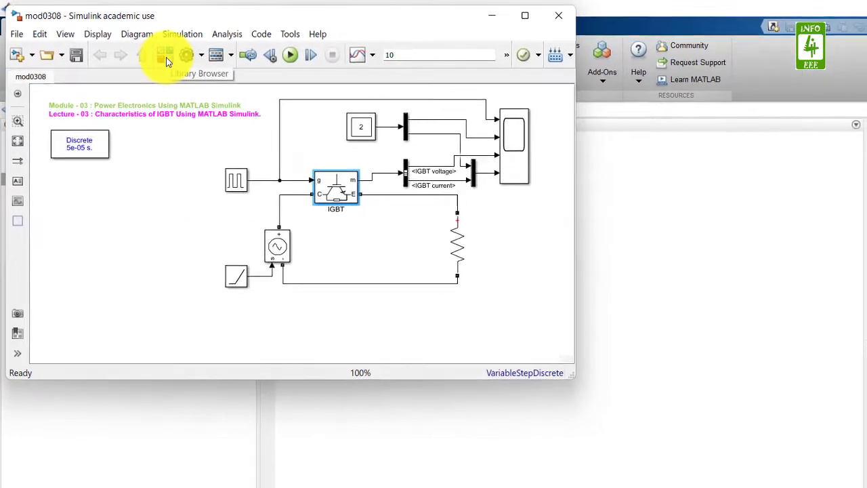
pyautogui.click(162, 57)
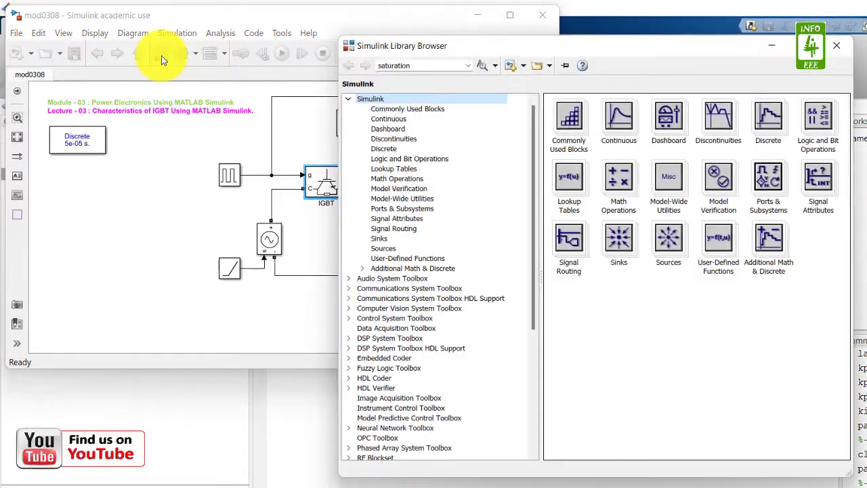
pyautogui.scroll(-7, 537, 290)
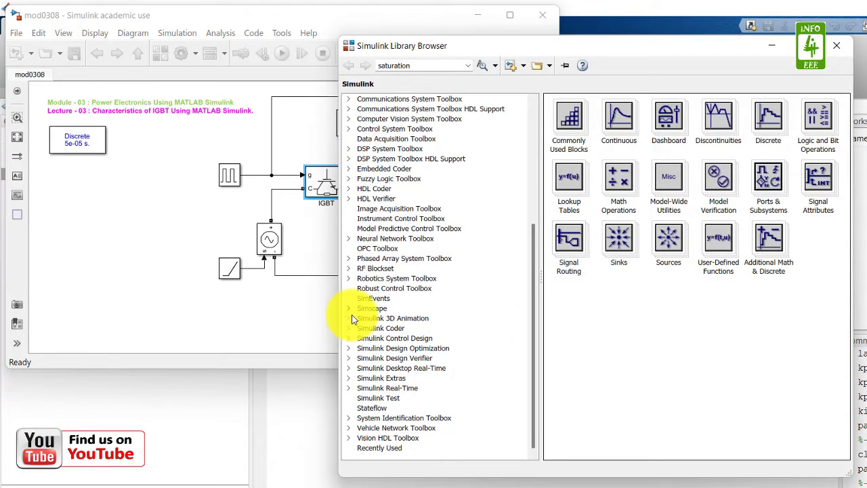
pyautogui.click(348, 309)
pyautogui.click(363, 367)
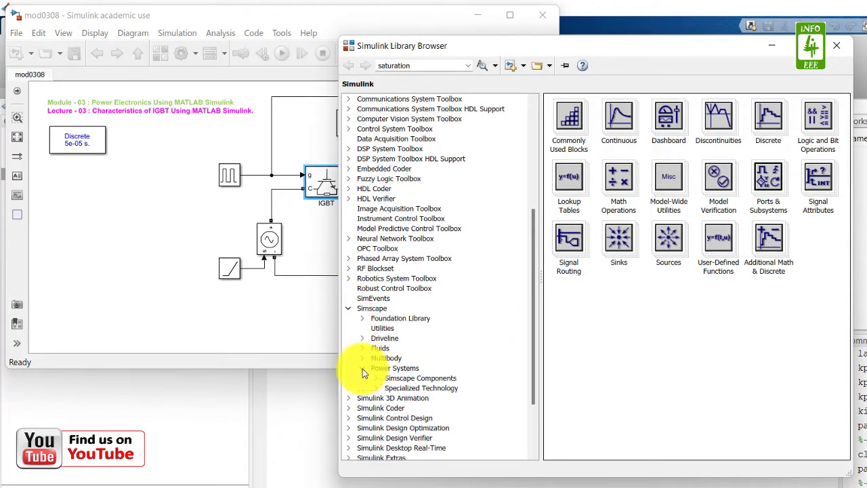
pyautogui.click(380, 387)
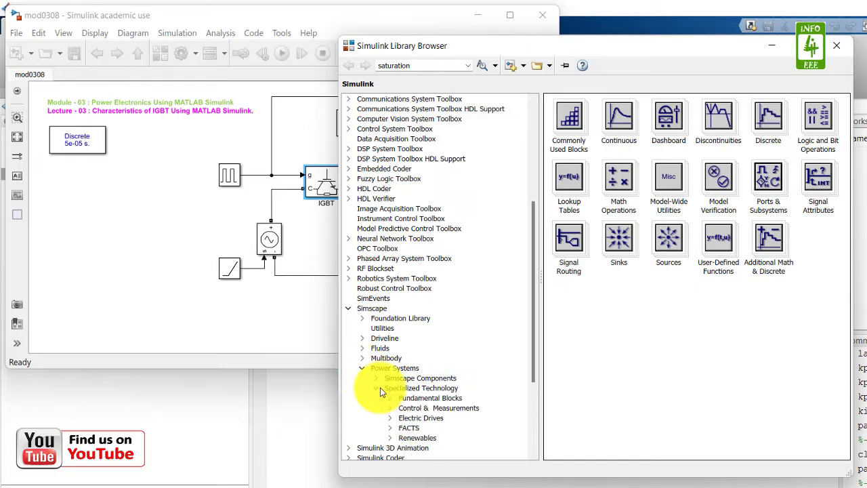
pyautogui.click(390, 397)
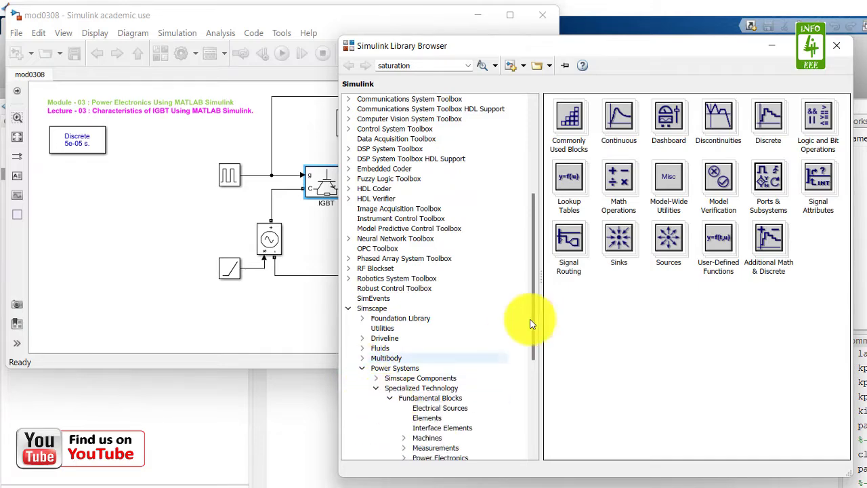
pyautogui.scroll(-3, 501, 319)
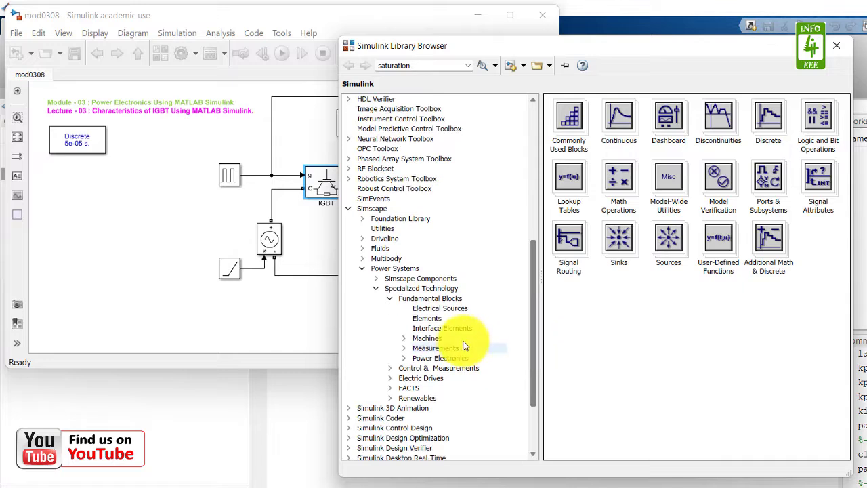
pyautogui.click(444, 309)
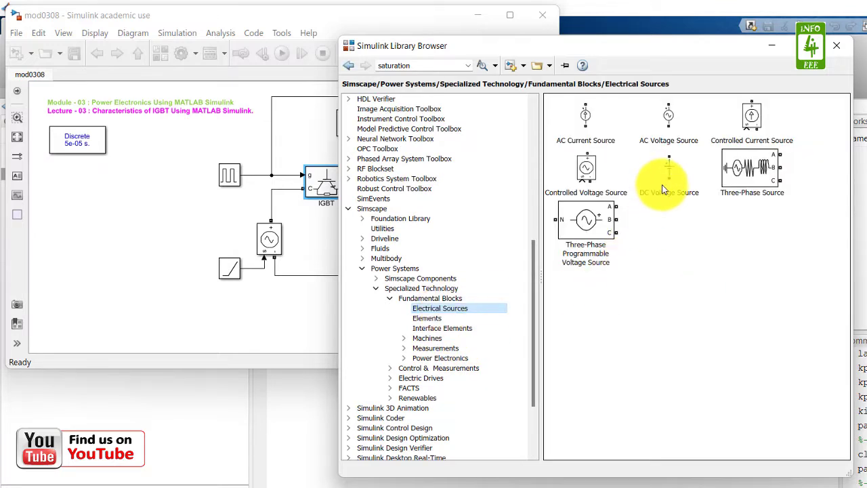
pyautogui.click(678, 172)
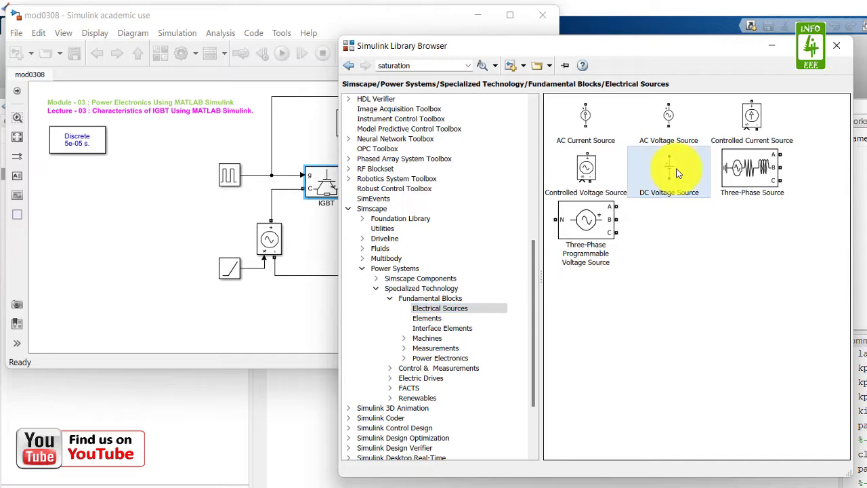
pyautogui.moveTo(674, 172); pyautogui.dragTo(163, 259)
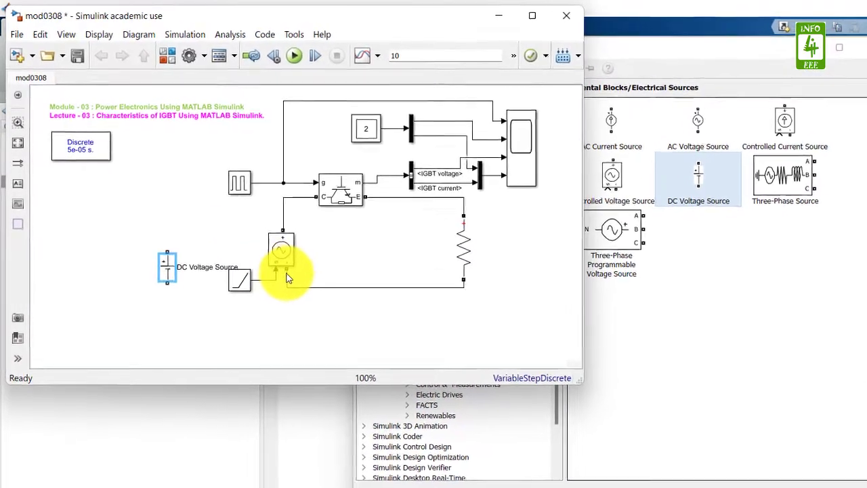
# - Delete the Ramp and Controlled Voltage Source and move the DC source into the circuit gap
pyautogui.click(308, 298)
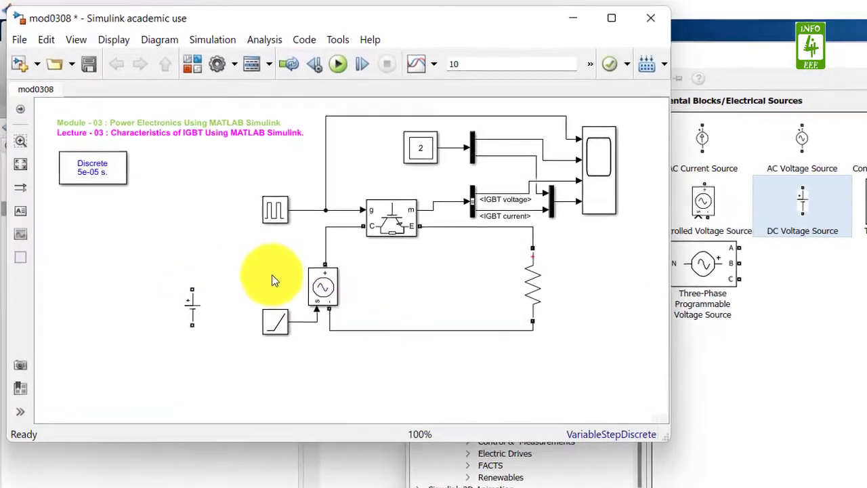
pyautogui.moveTo(254, 257); pyautogui.dragTo(308, 302)
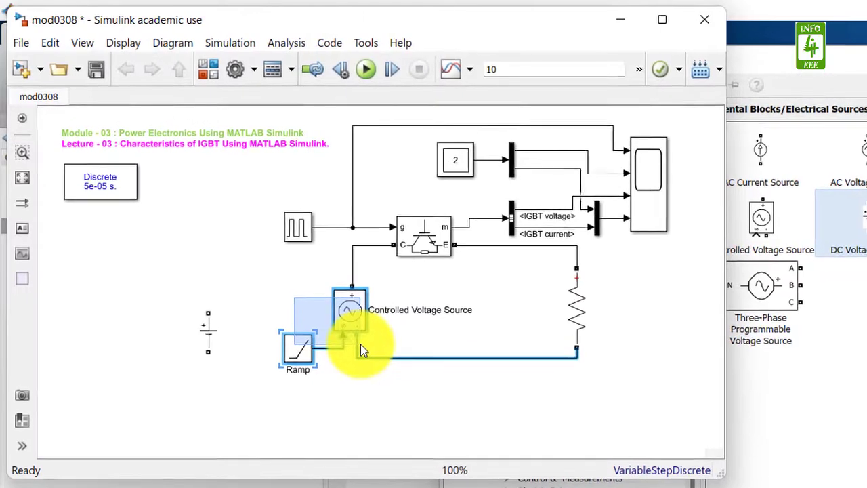
pyautogui.press('Delete')
pyautogui.moveTo(212, 331)
pyautogui.mouseDown()
pyautogui.moveTo(329, 330)
pyautogui.moveTo(353, 325)
pyautogui.moveTo(356, 311)
pyautogui.moveTo(374, 341)
pyautogui.moveTo(574, 351)
pyautogui.mouseUp()
# - Set the DC Voltage Source amplitude to 220 V
pyautogui.doubleClick(351, 311)
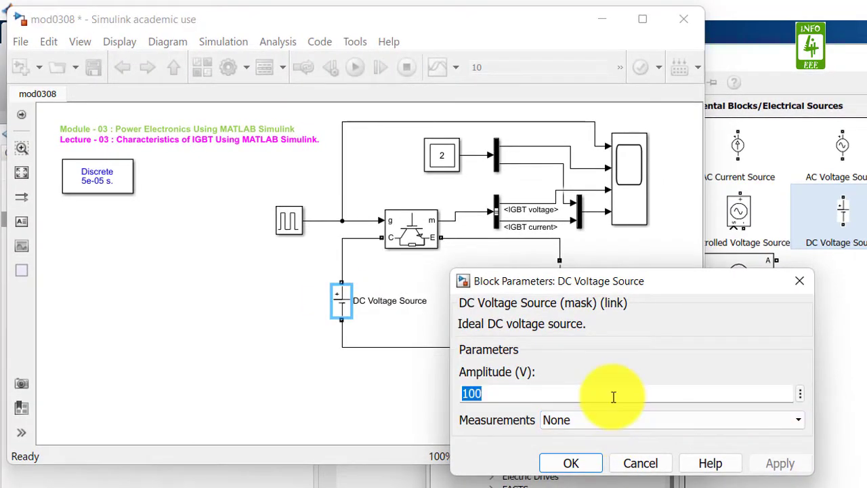
pyautogui.write('220')
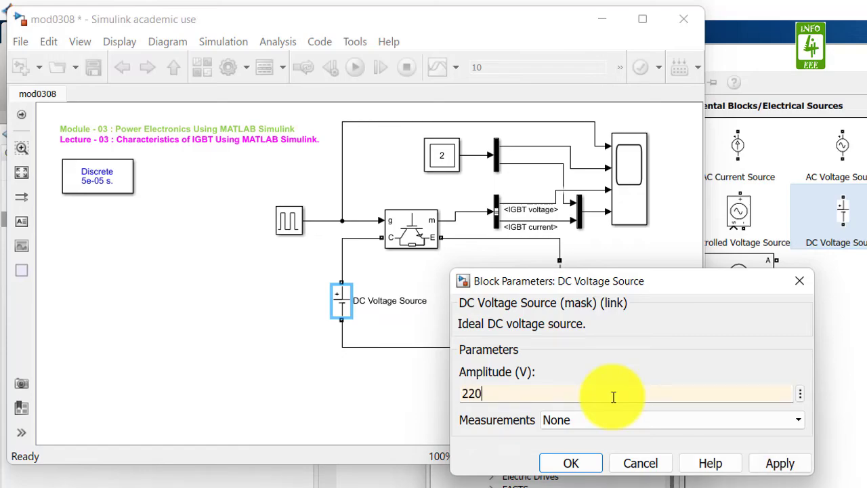
pyautogui.click(573, 464)
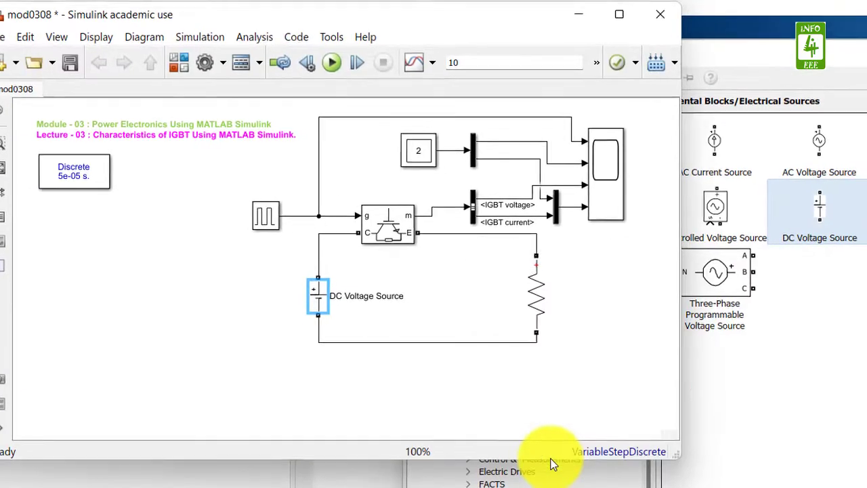
# - Make the Series RLC Branch a 10 Ω resistor measuring branch voltage and current
pyautogui.click(550, 276)
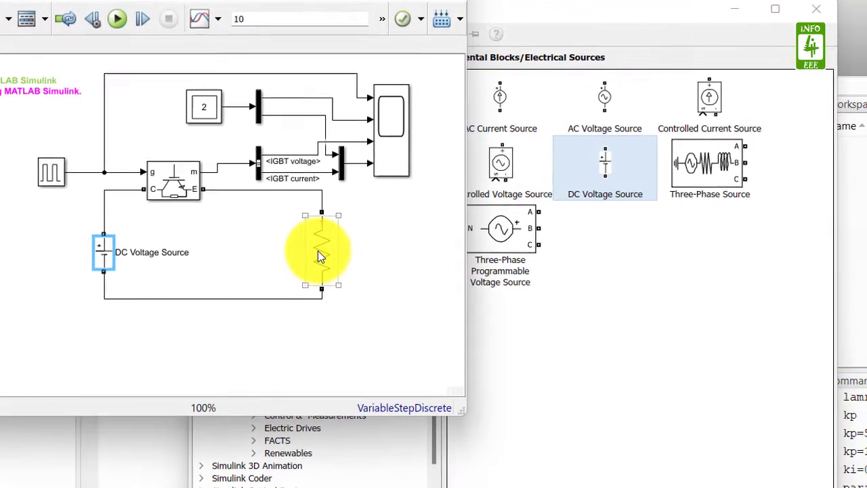
pyautogui.click(399, 264)
pyautogui.doubleClick(307, 248)
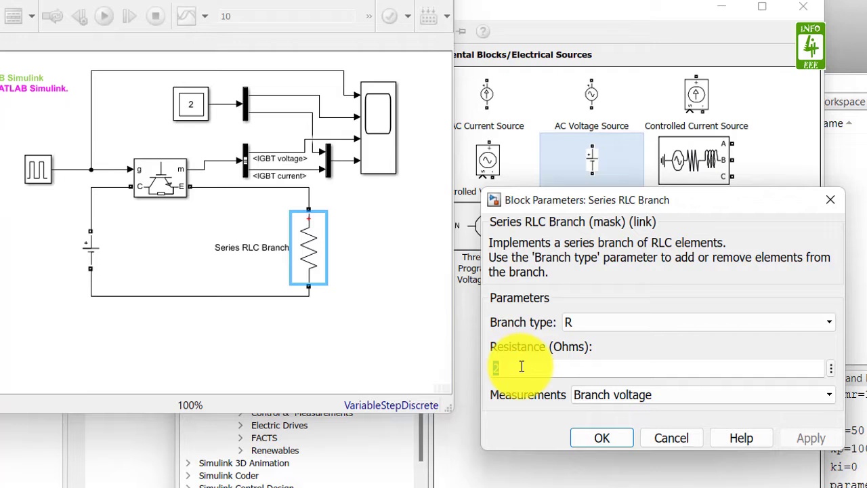
pyautogui.write('10')
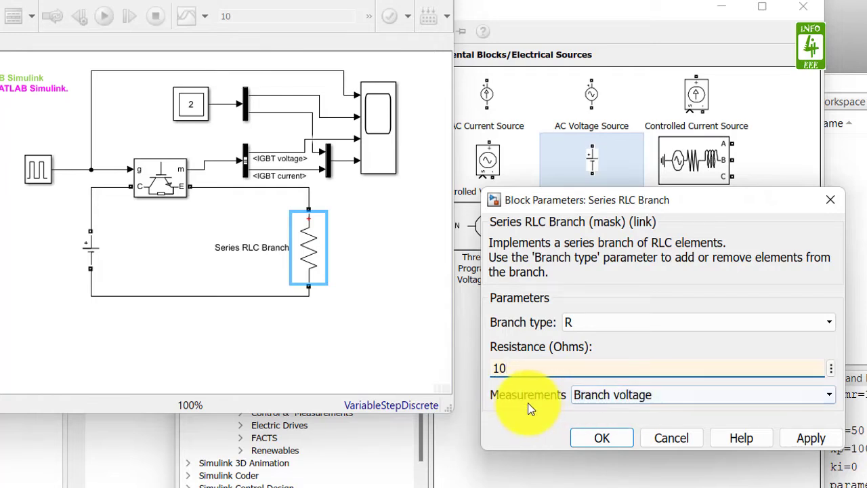
pyautogui.click(656, 397)
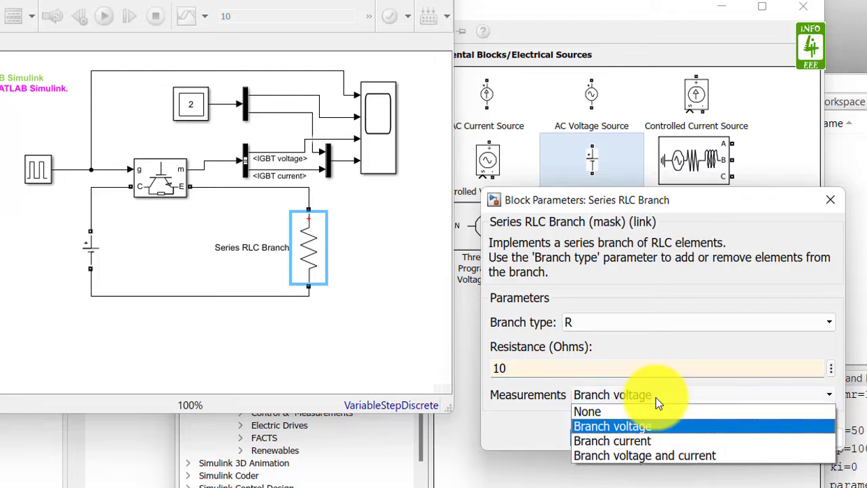
pyautogui.click(653, 459)
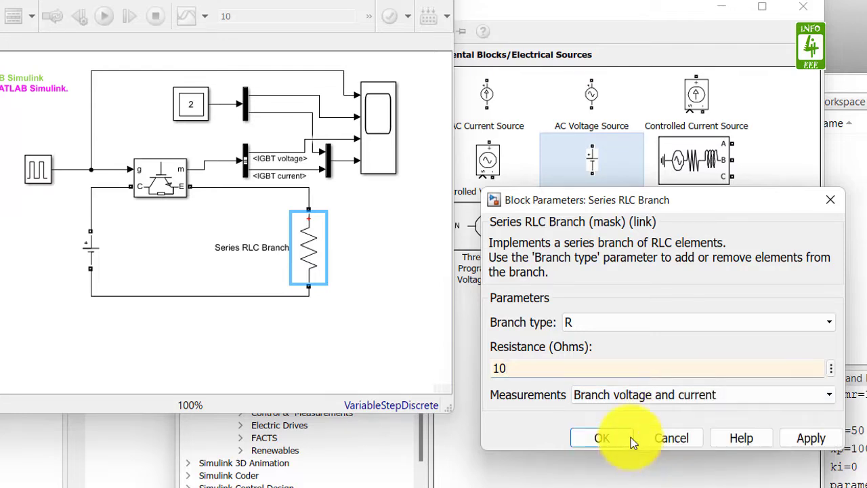
pyautogui.click(606, 452)
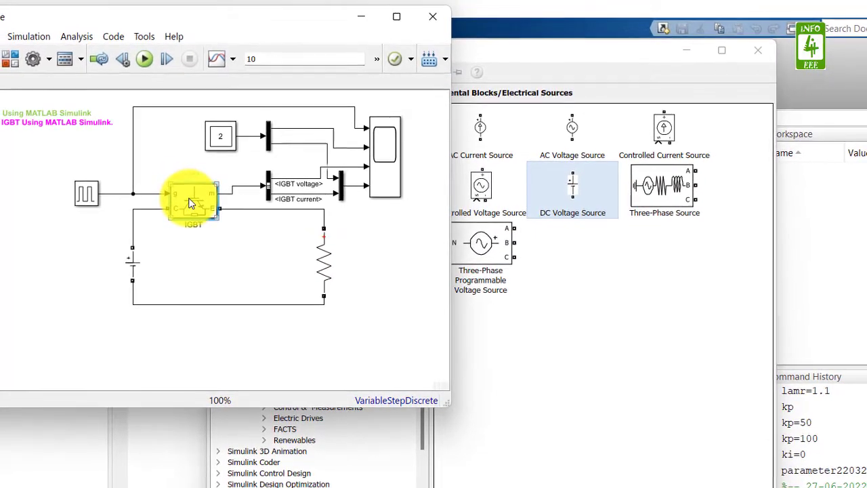
# - Set the IGBT forward voltage Vf to 2 V, keeping the measurement port shown
pyautogui.doubleClick(189, 197)
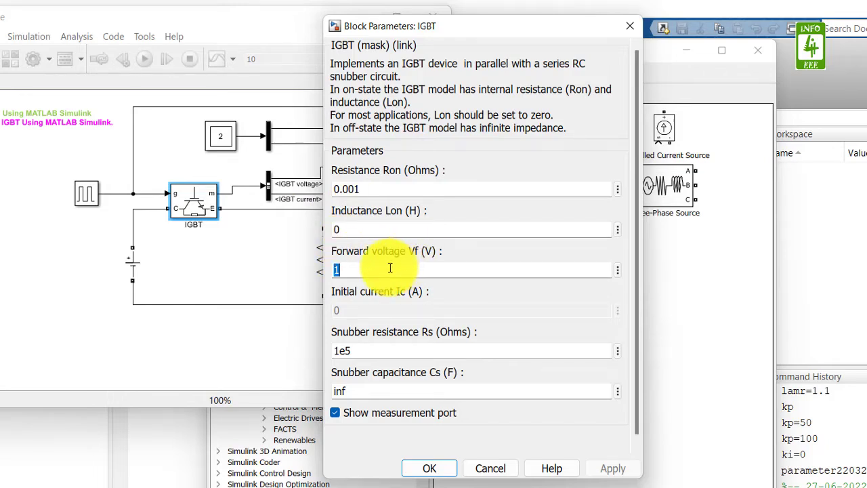
pyautogui.write('2')
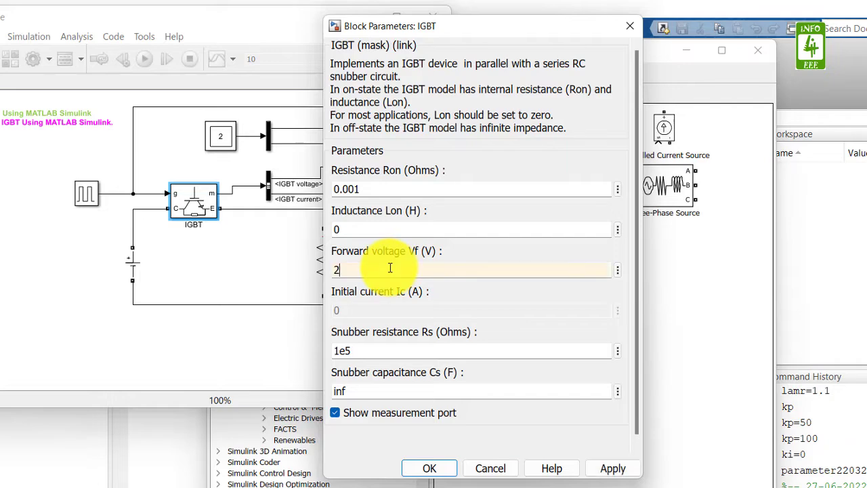
pyautogui.click(390, 269)
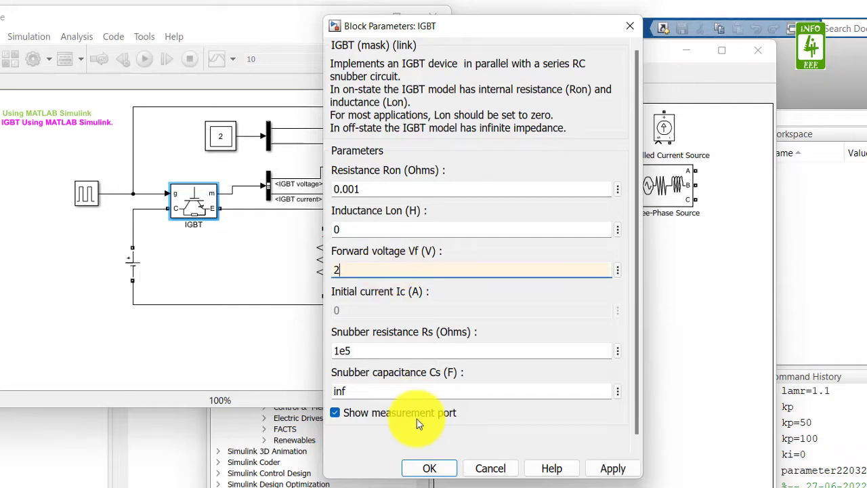
pyautogui.click(428, 468)
pyautogui.click(324, 269)
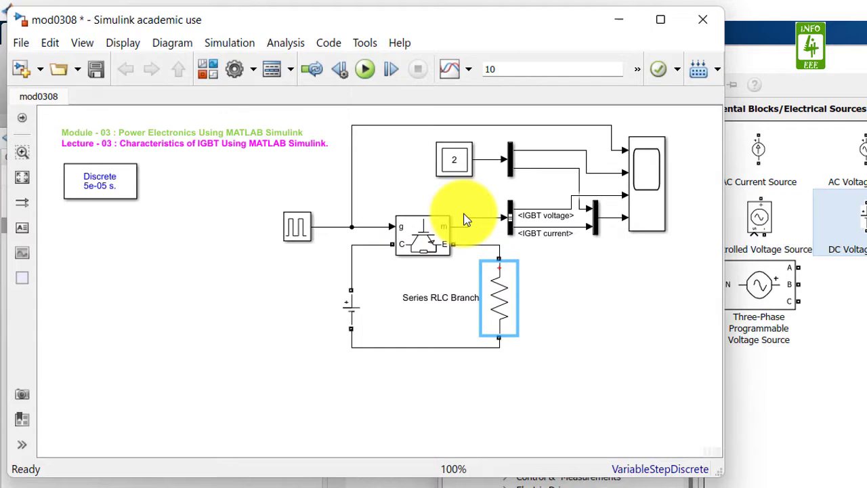
# - Add the Series RLC Branch voltage Ub and current Ib to the Multimeter's selected measurements
pyautogui.click(459, 163)
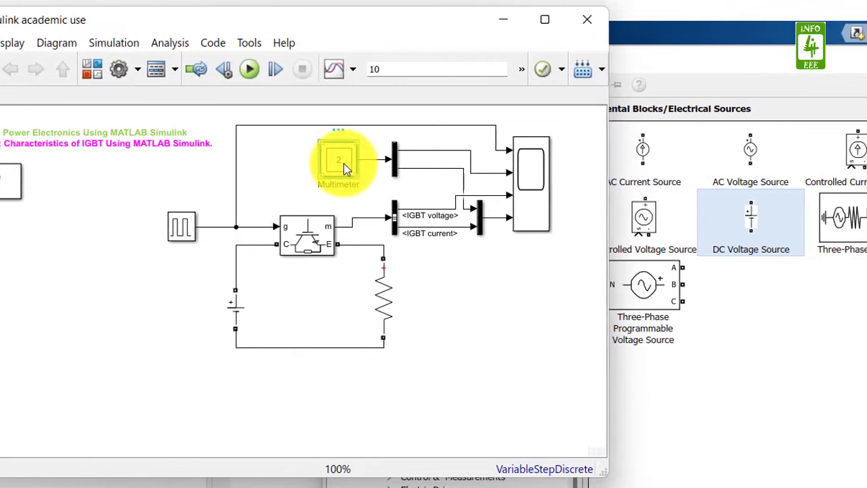
pyautogui.doubleClick(409, 164)
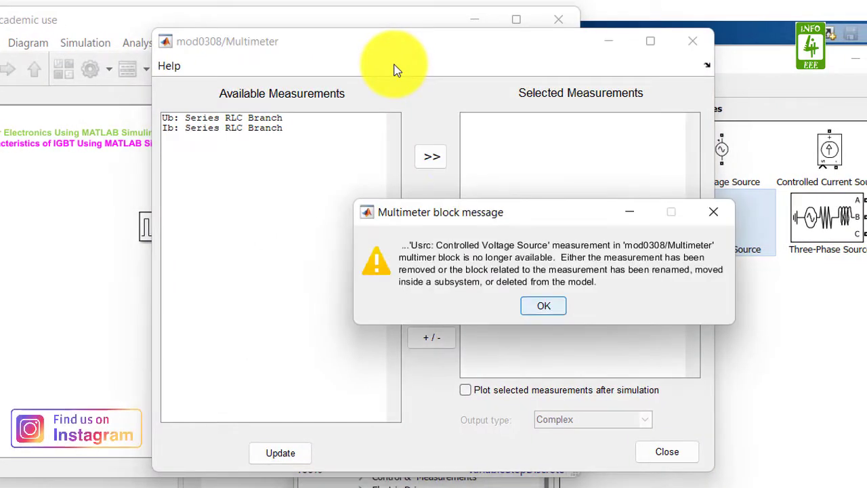
pyautogui.click(546, 304)
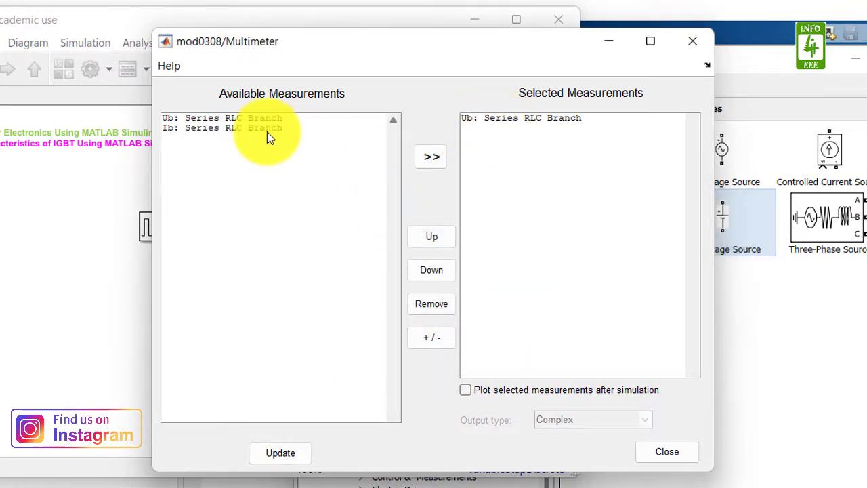
pyautogui.click(216, 129)
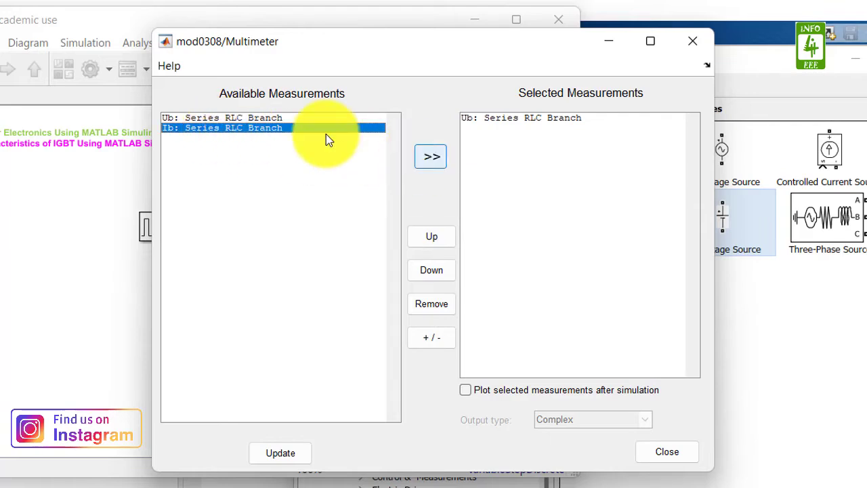
pyautogui.click(432, 166)
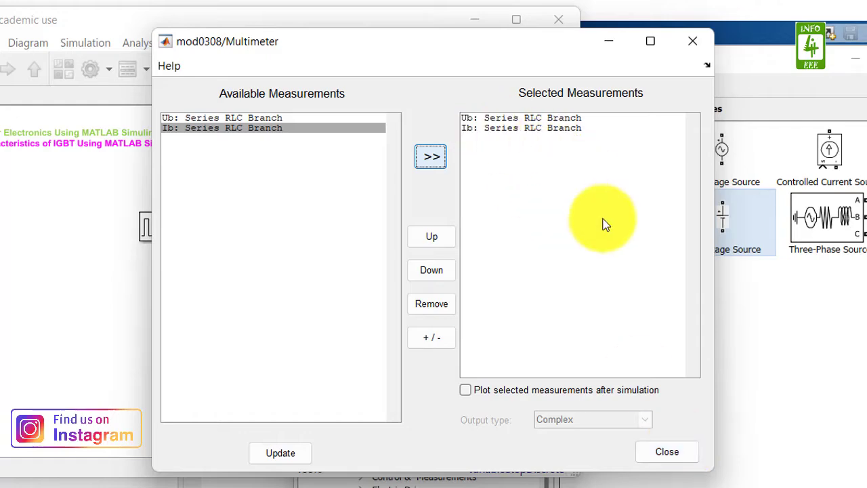
pyautogui.click(670, 451)
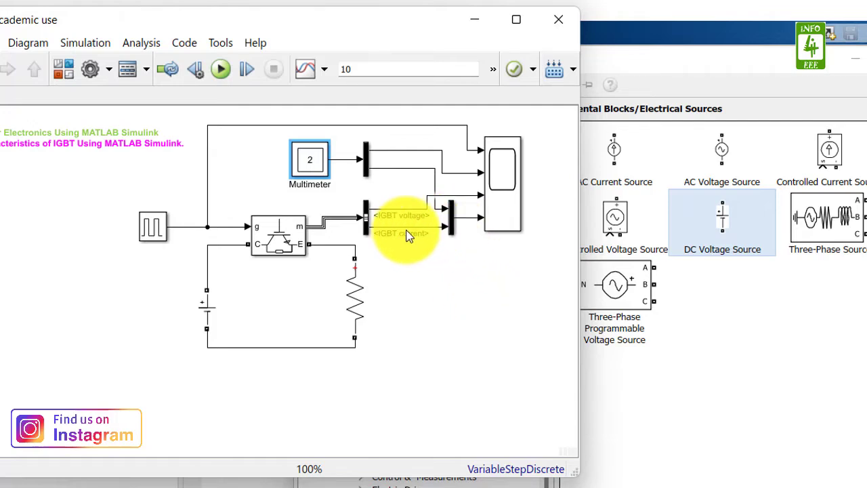
# - Nudge the load resistor back into the circuit and delete the IGBT current signal line
pyautogui.click(349, 295)
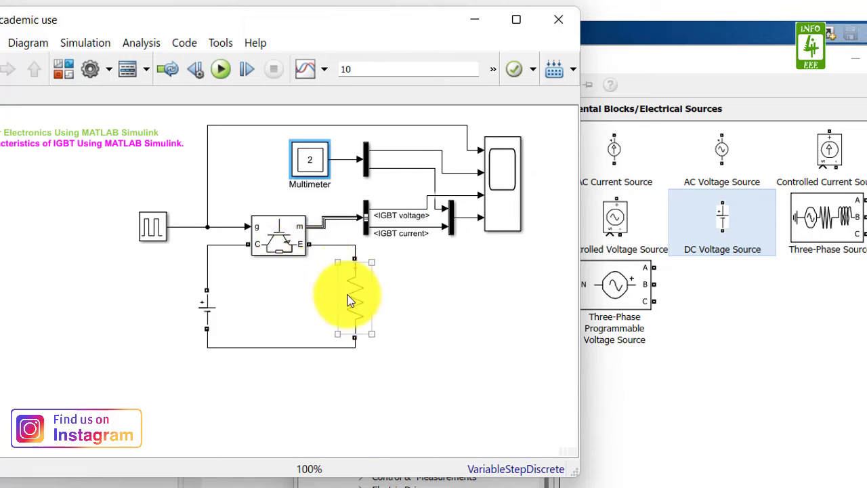
pyautogui.moveTo(332, 291); pyautogui.dragTo(348, 300)
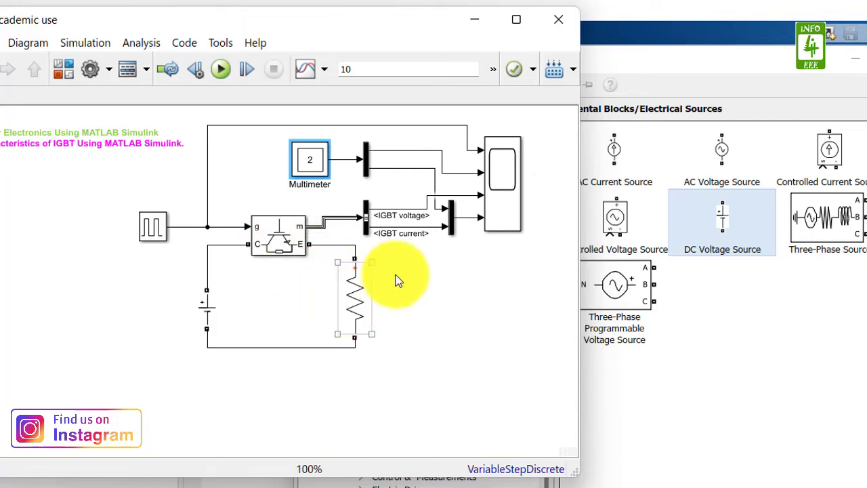
pyautogui.click(427, 226)
pyautogui.press('Delete')
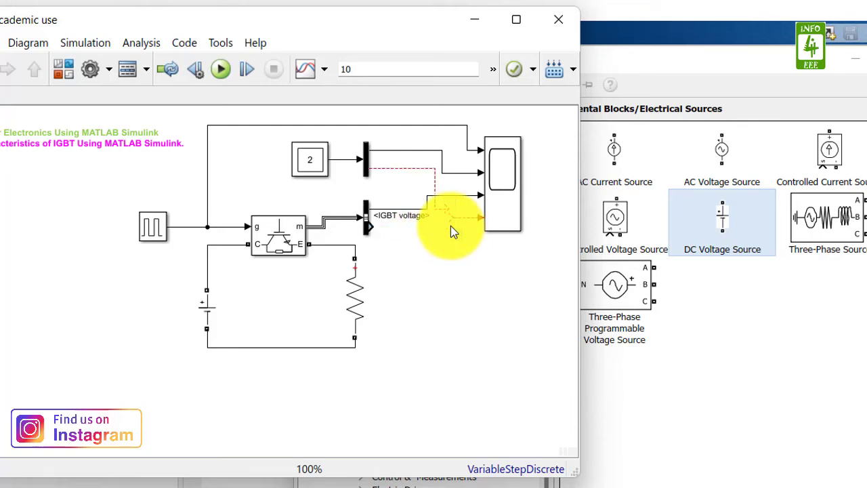
pyautogui.moveTo(452, 230); pyautogui.dragTo(362, 218)
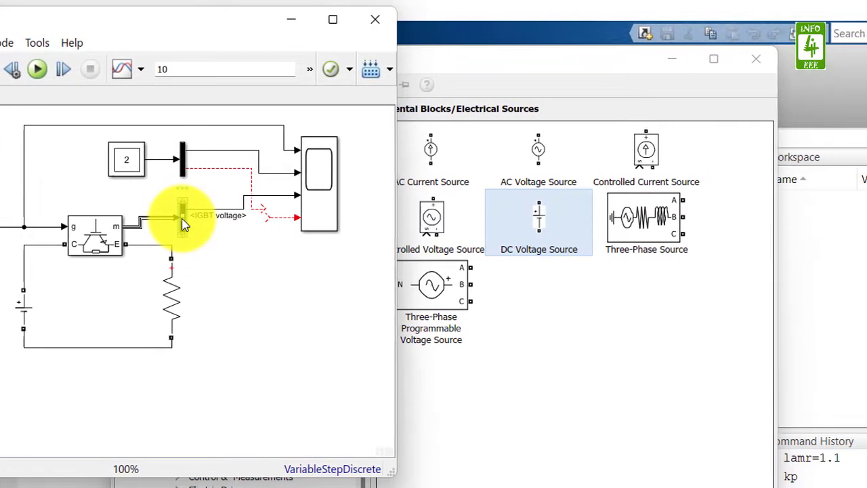
# - Remove IGBT current from the Bus Selector's output signals
pyautogui.doubleClick(196, 218)
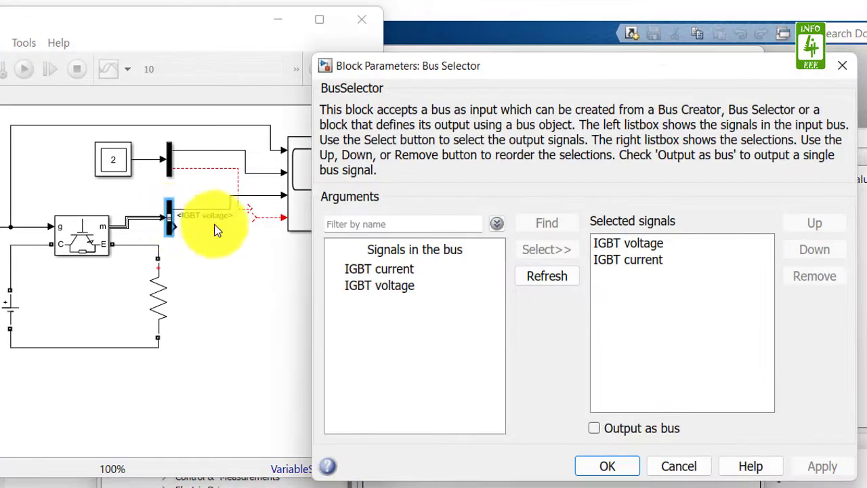
pyautogui.click(622, 262)
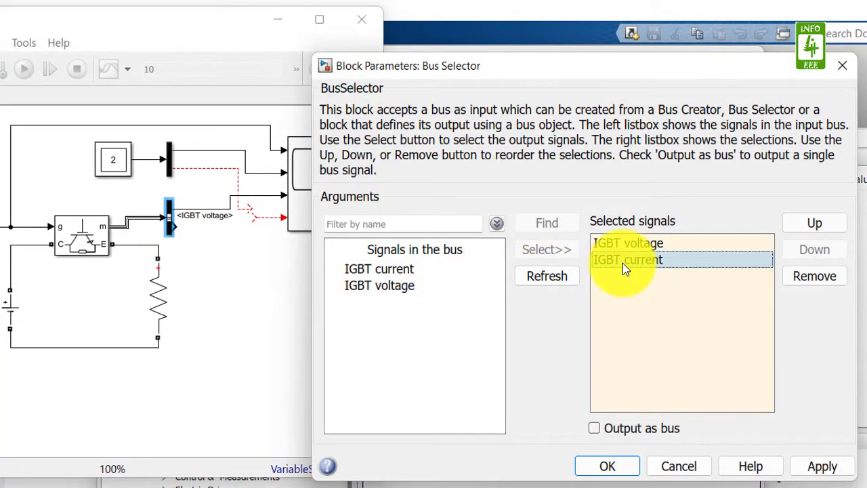
pyautogui.click(811, 277)
pyautogui.click(628, 462)
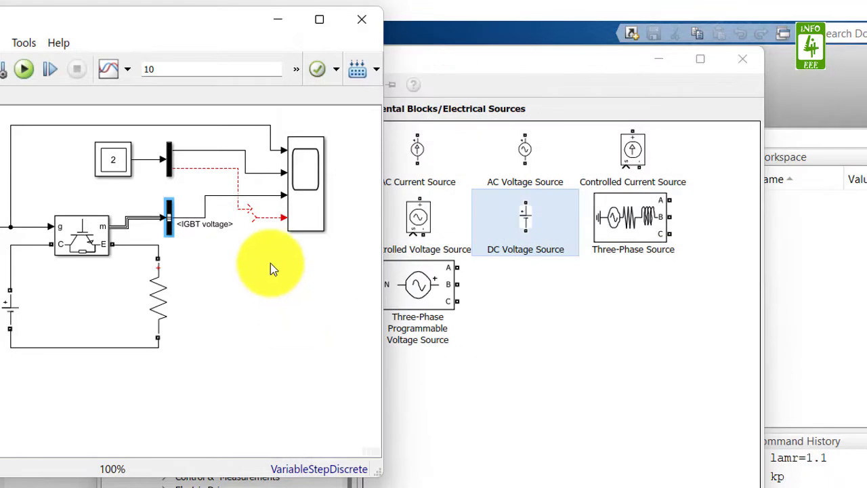
# - Reconnect the IGBT voltage output to Scope input 4
pyautogui.click(268, 196)
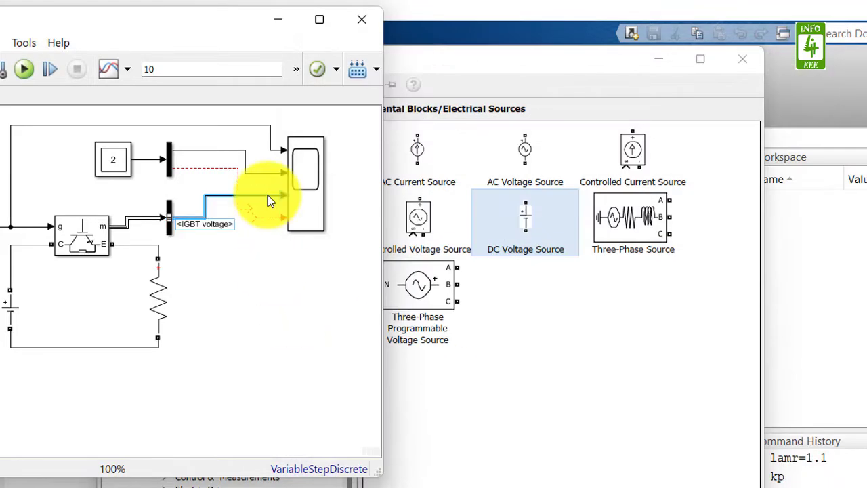
pyautogui.press('Delete')
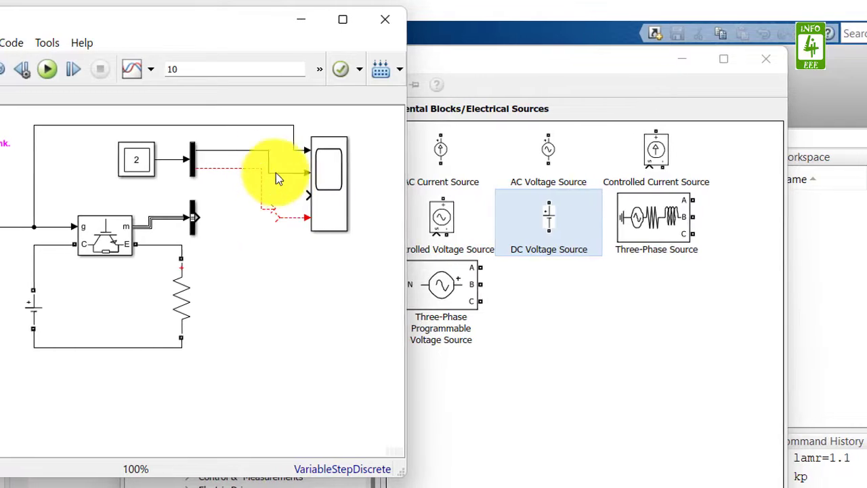
pyautogui.moveTo(270, 160); pyautogui.dragTo(300, 206)
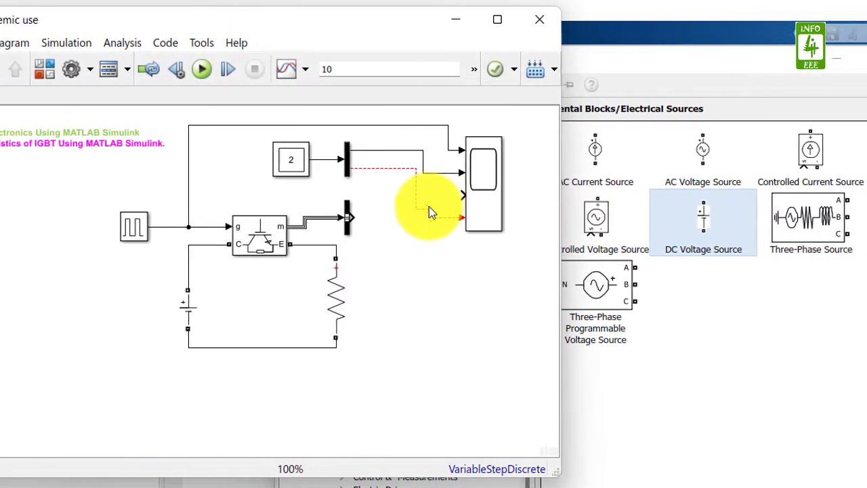
pyautogui.moveTo(480, 206); pyautogui.dragTo(515, 195)
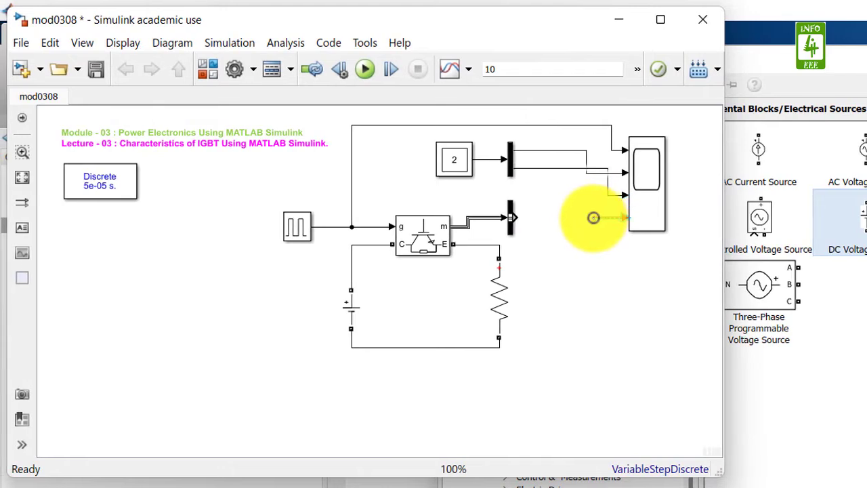
pyautogui.moveTo(594, 218); pyautogui.dragTo(516, 218)
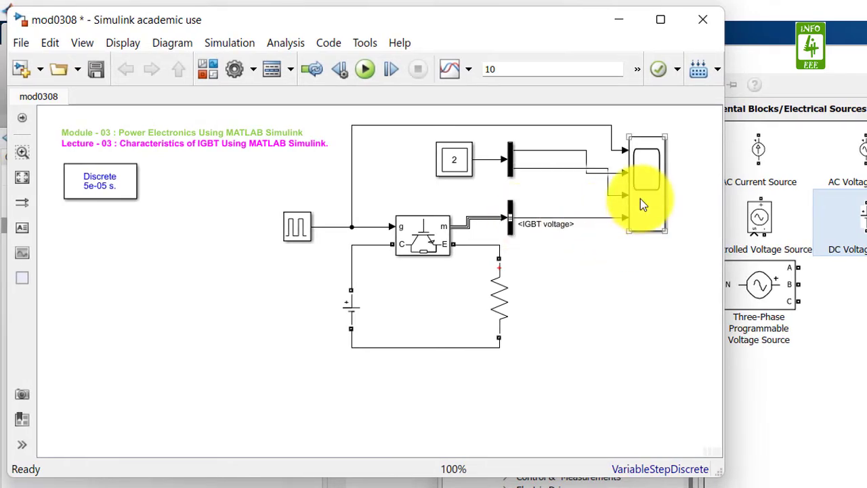
# - Move the Multimeter and its bus block down and shift the pulse wire's bend toward the scope
pyautogui.click(640, 220)
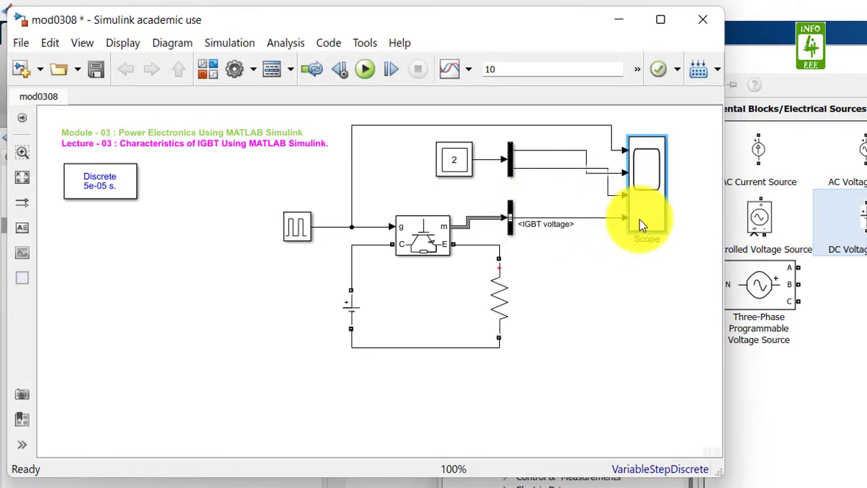
pyautogui.click(509, 203)
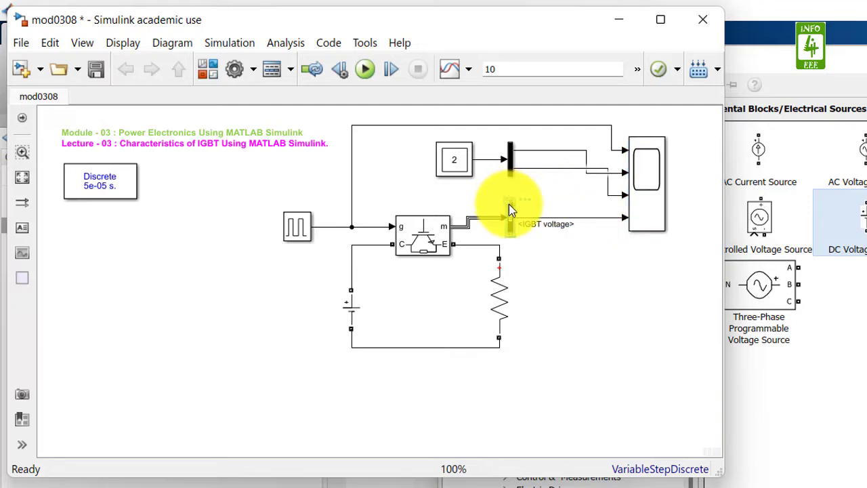
pyautogui.click(642, 196)
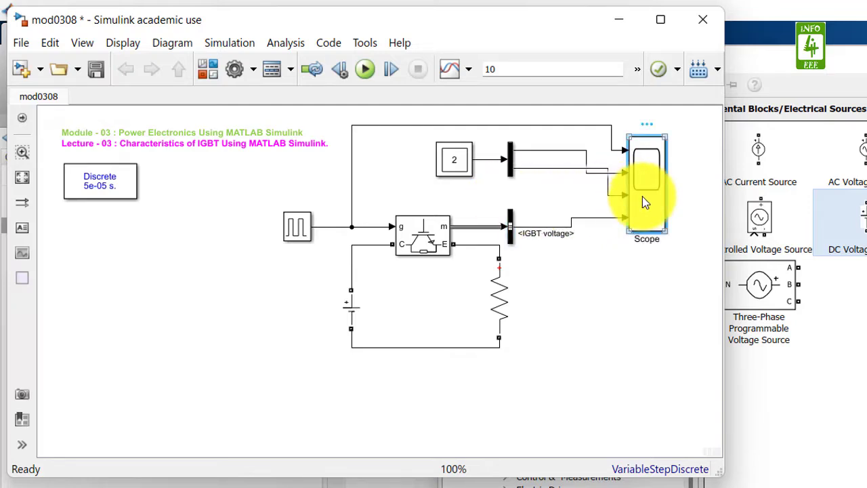
pyautogui.click(447, 150)
pyautogui.click(520, 172)
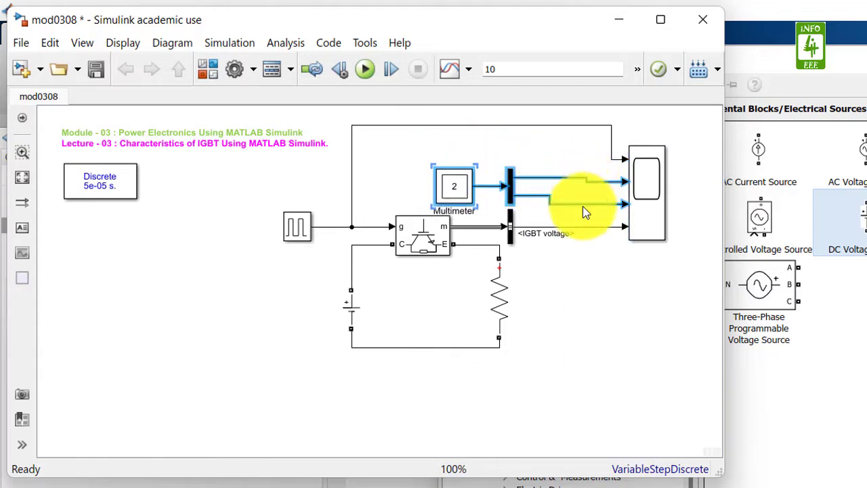
pyautogui.click(564, 187)
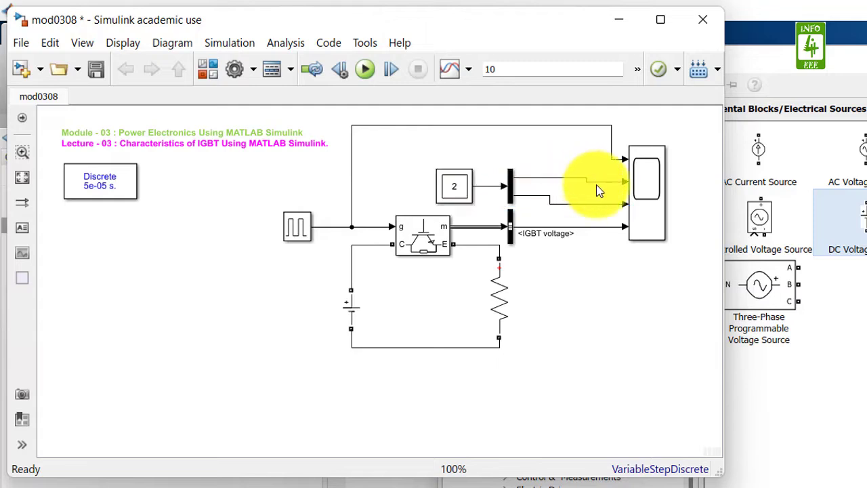
pyautogui.moveTo(612, 142); pyautogui.dragTo(519, 141)
pyautogui.click(581, 148)
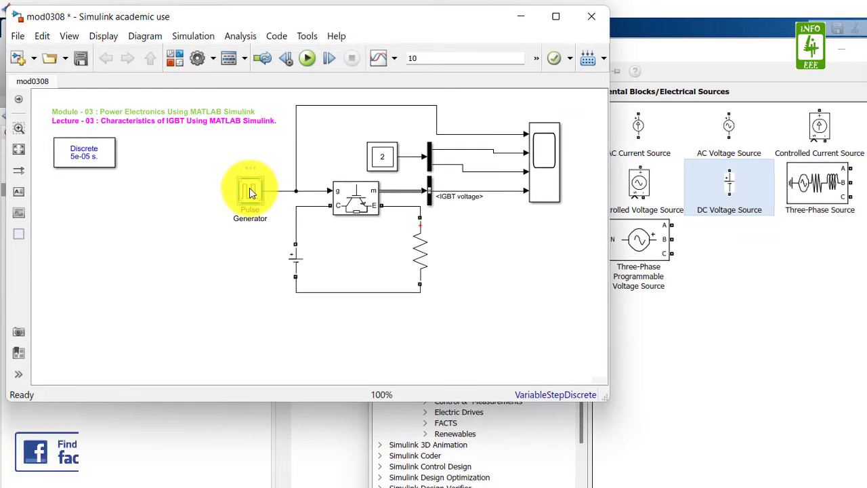
# - Give the Pulse Generator a 1/1000 s period with 50% pulse width
pyautogui.doubleClick(249, 192)
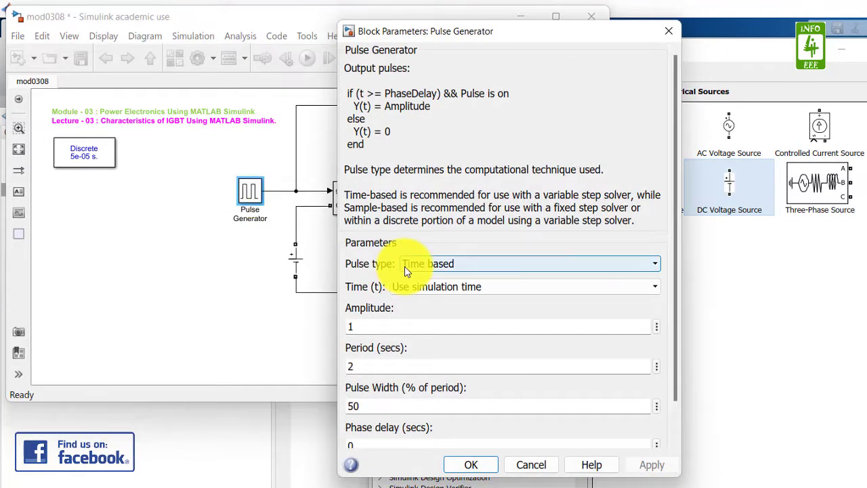
pyautogui.scroll(-2, 677, 237)
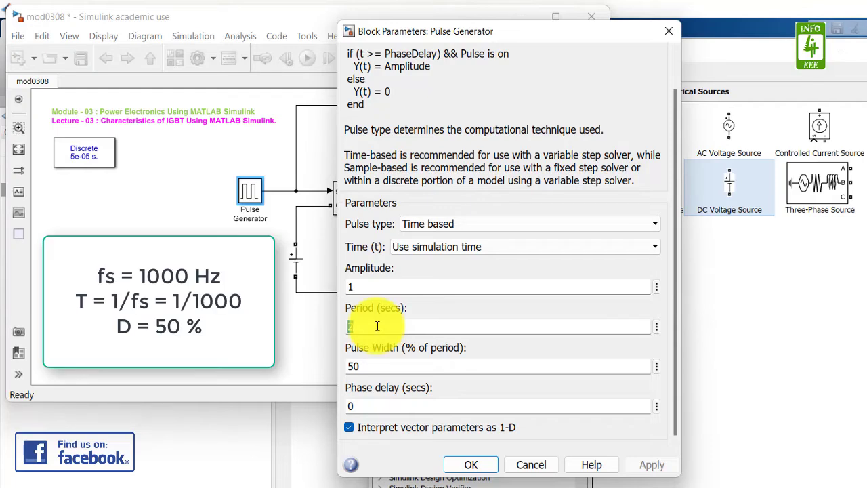
pyautogui.write('1/1000')
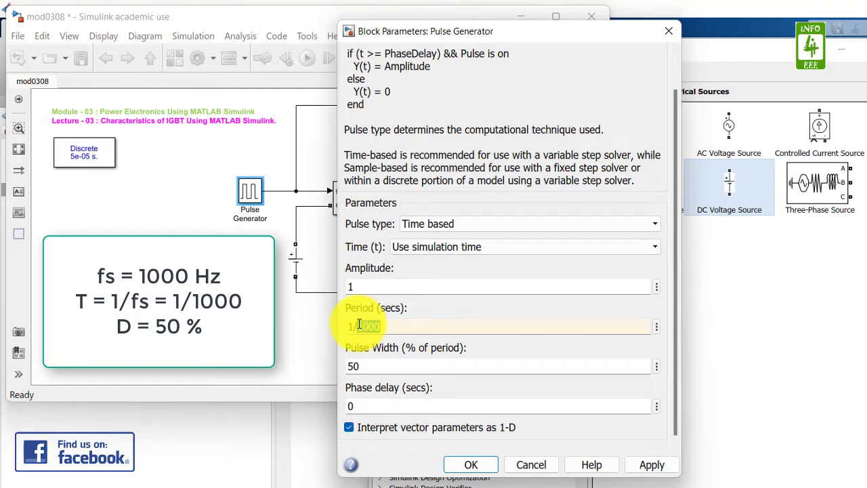
pyautogui.doubleClick(355, 365)
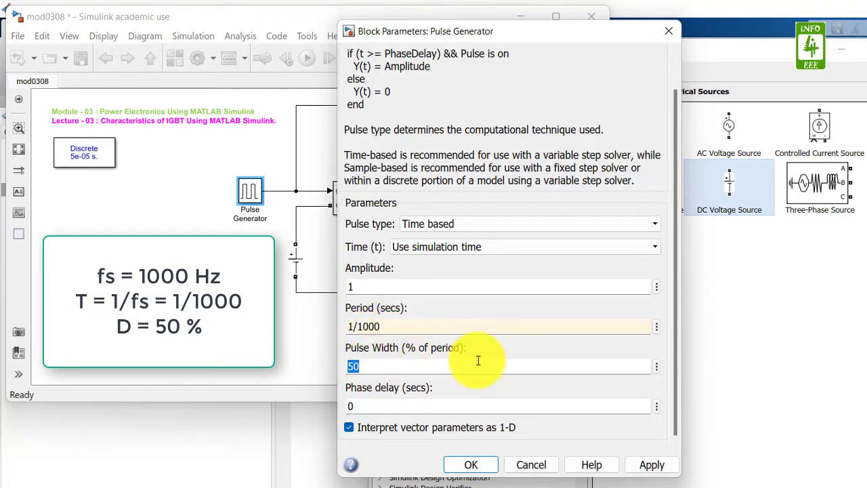
pyautogui.click(471, 466)
pyautogui.click(165, 121)
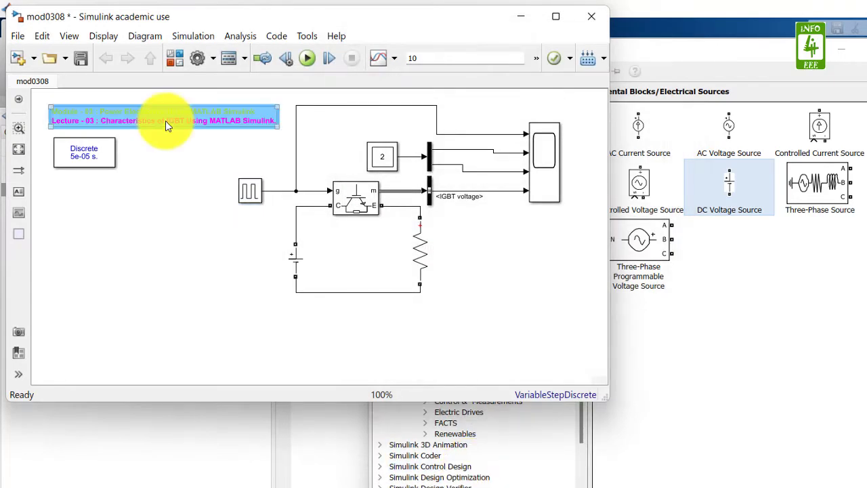
# - Delete the title, move the Discrete 5e-05 s block below the pulse generator, then save and run
pyautogui.press('Delete')
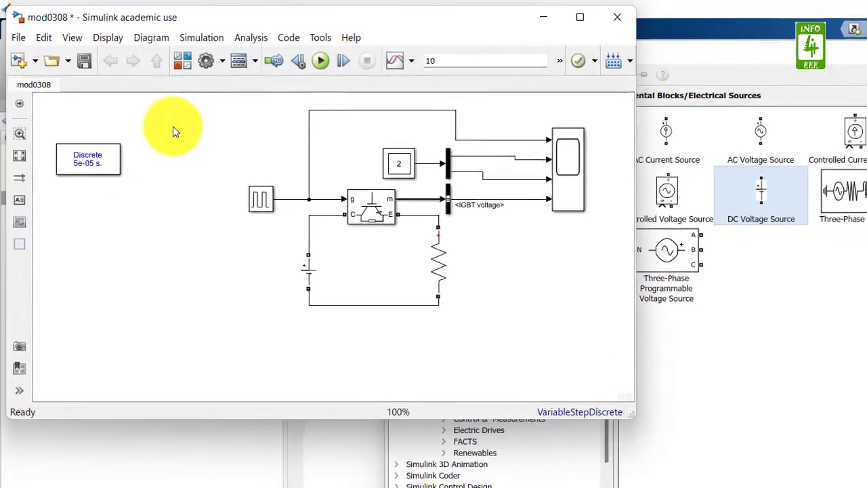
pyautogui.moveTo(99, 155); pyautogui.dragTo(273, 290)
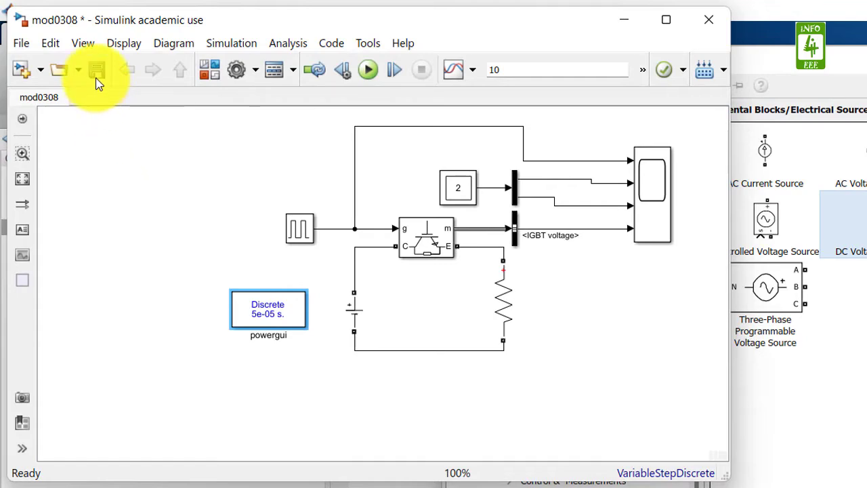
pyautogui.click(96, 75)
pyautogui.click(370, 72)
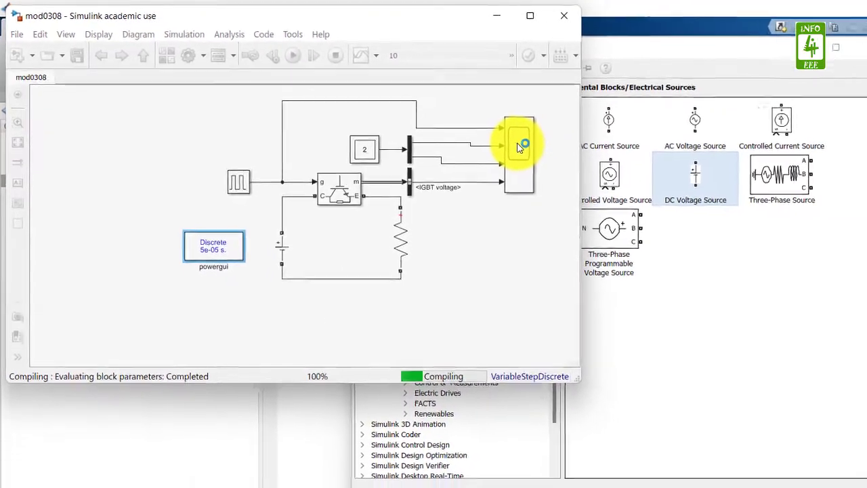
# - Open the Scope and autoscale its gate pulse, load voltage, current and IGBT voltage plots
pyautogui.click(555, 156)
pyautogui.doubleClick(443, 122)
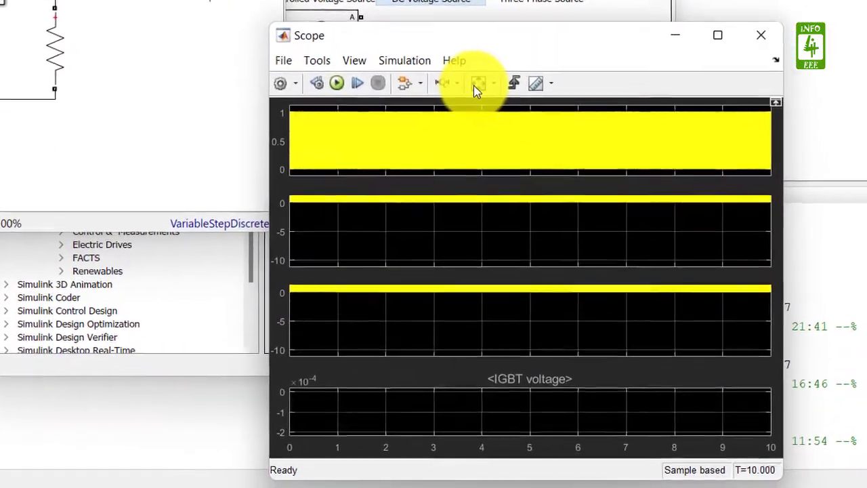
pyautogui.click(473, 85)
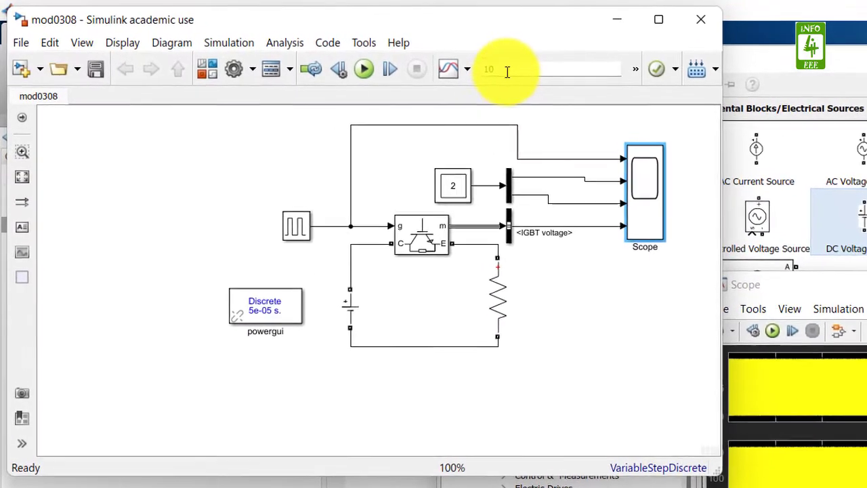
# - Change the stop time to 0.005 s, rerun, and view the Scope's 1 kHz switching cycles
pyautogui.doubleClick(501, 70)
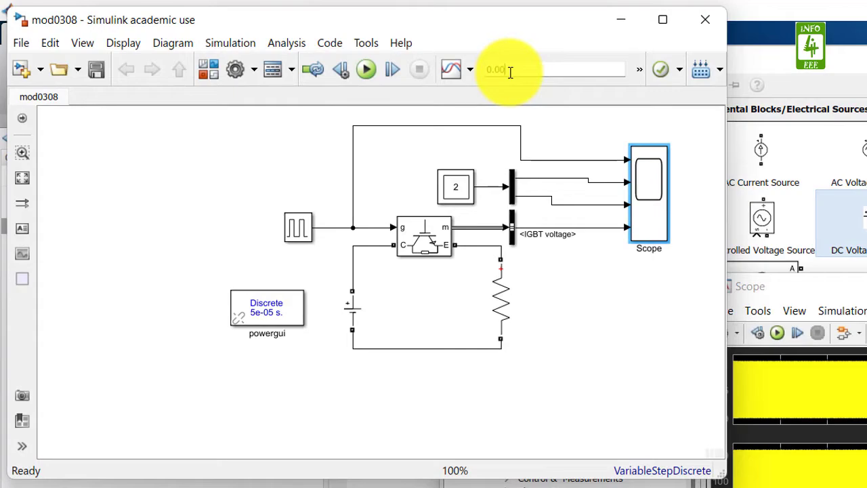
pyautogui.write('0.005')
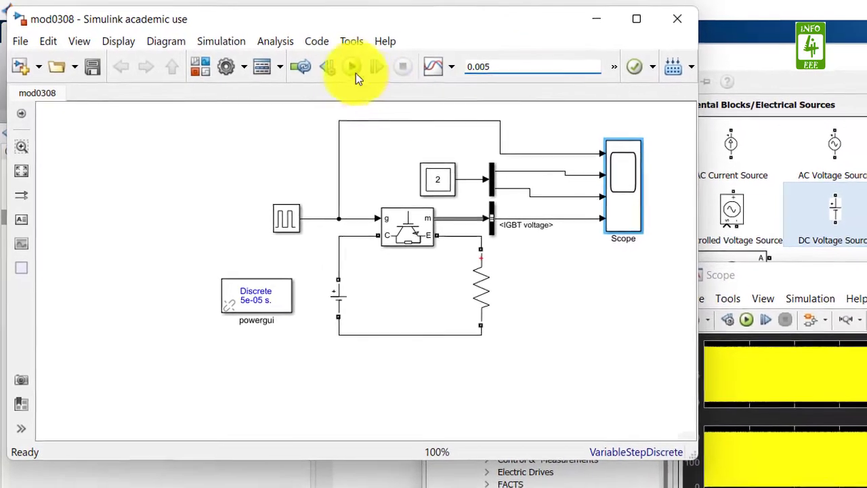
pyautogui.click(353, 68)
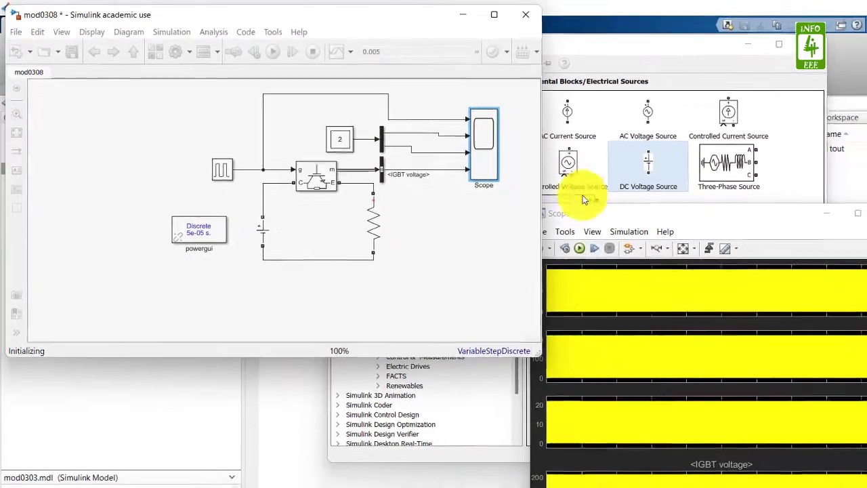
pyautogui.click(678, 237)
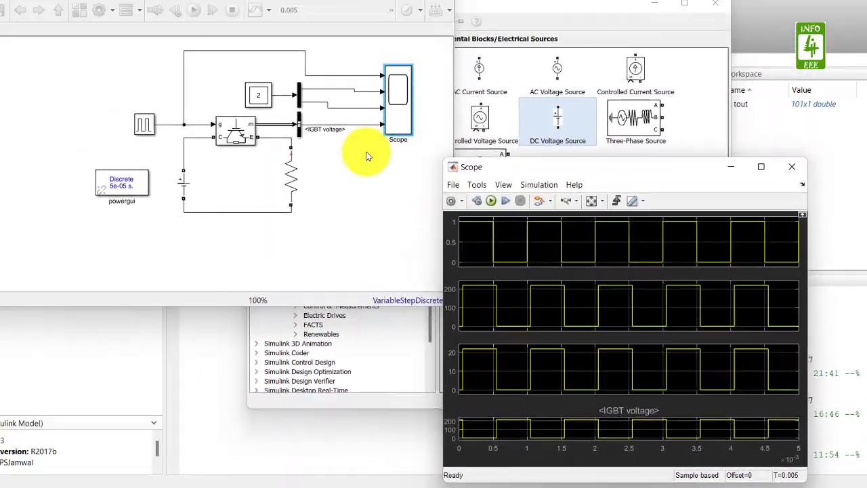
# - Name the three scope input wires Gate Signal, Load Voltage and Load Current
pyautogui.click(215, 81)
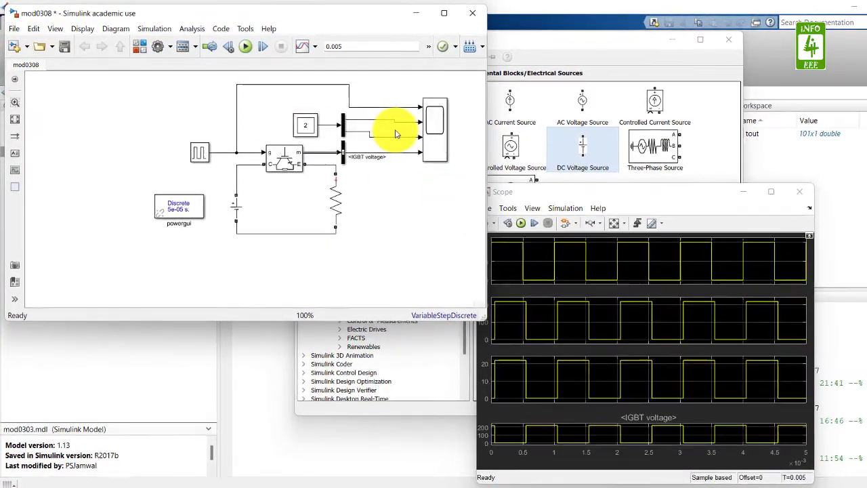
pyautogui.click(389, 107)
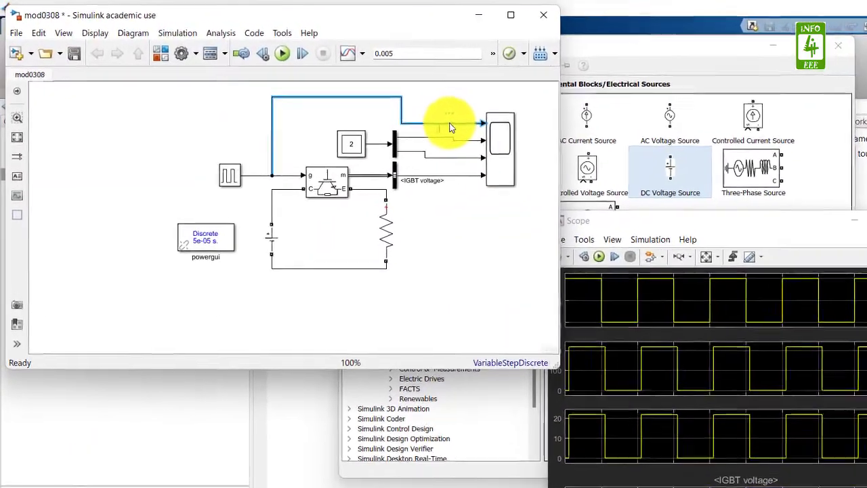
pyautogui.write('Signal')
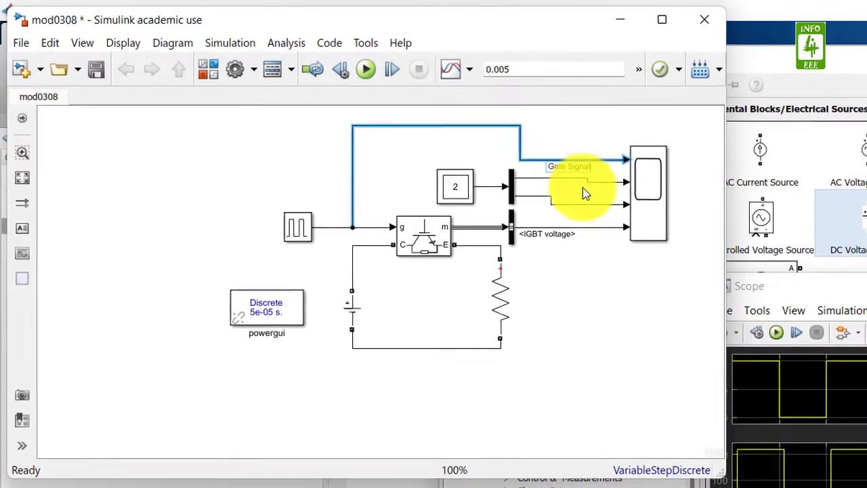
pyautogui.click(597, 183)
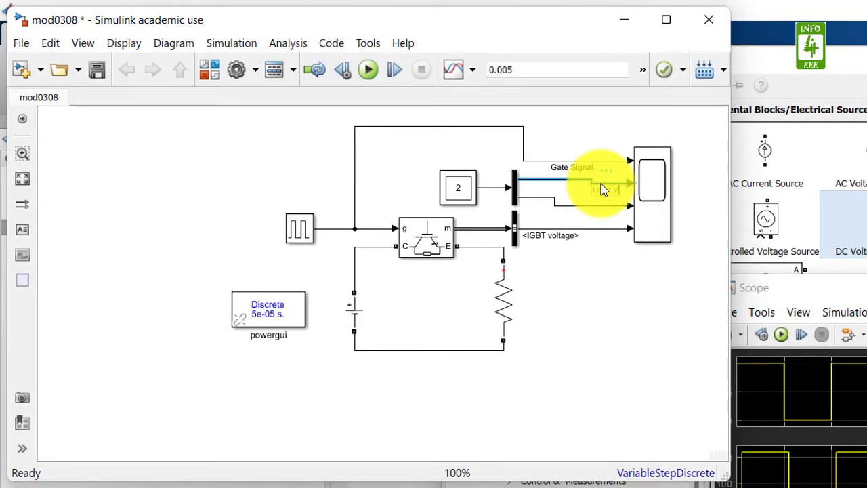
pyautogui.write('Load Voltage')
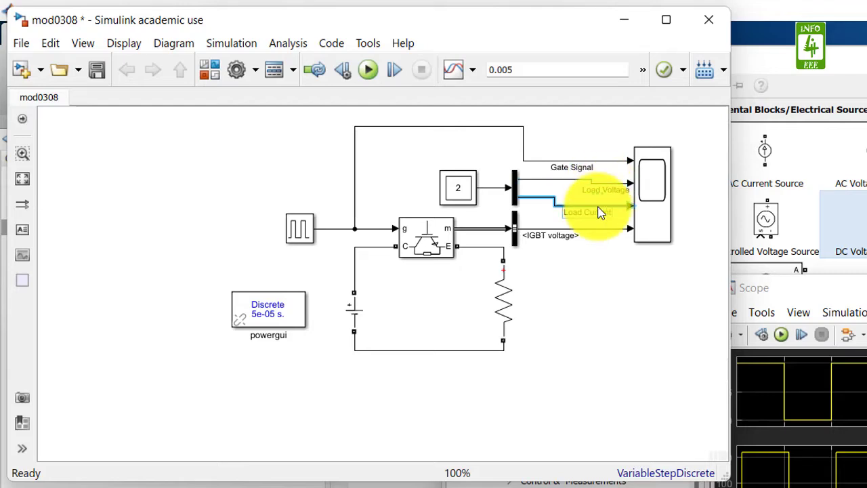
pyautogui.click(594, 258)
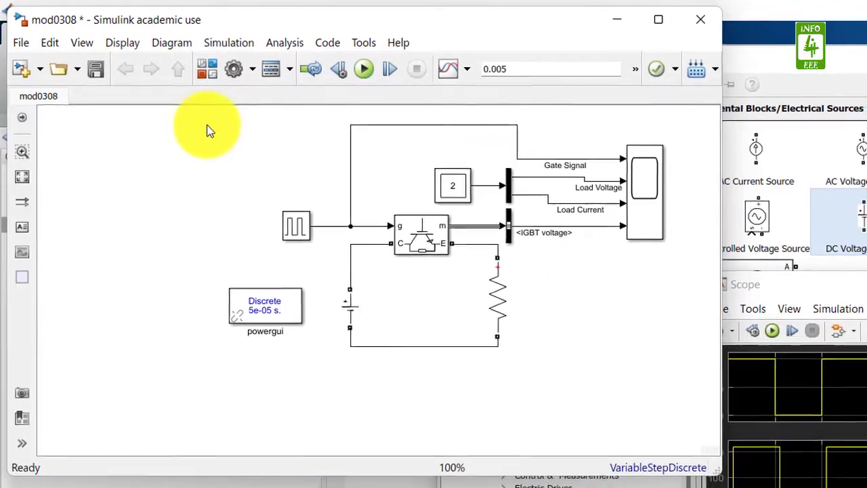
# - Save and rerun the model, then set the scope zoom mode to Zoom Y
pyautogui.click(94, 68)
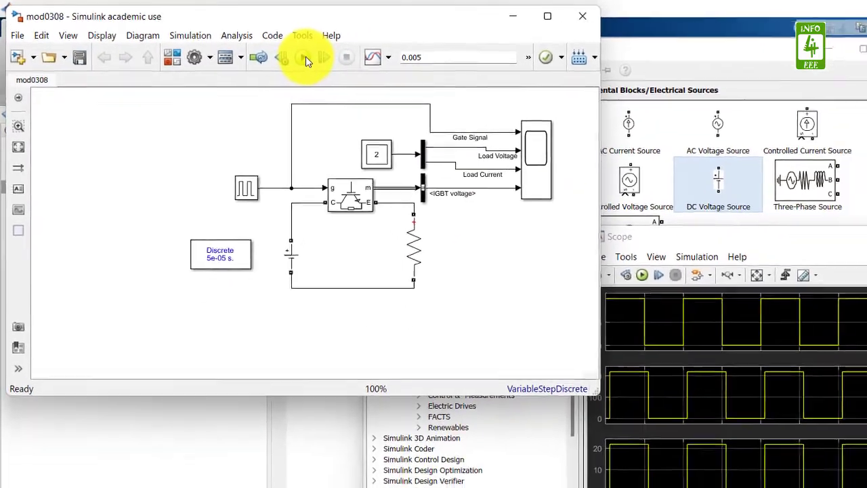
pyautogui.click(305, 56)
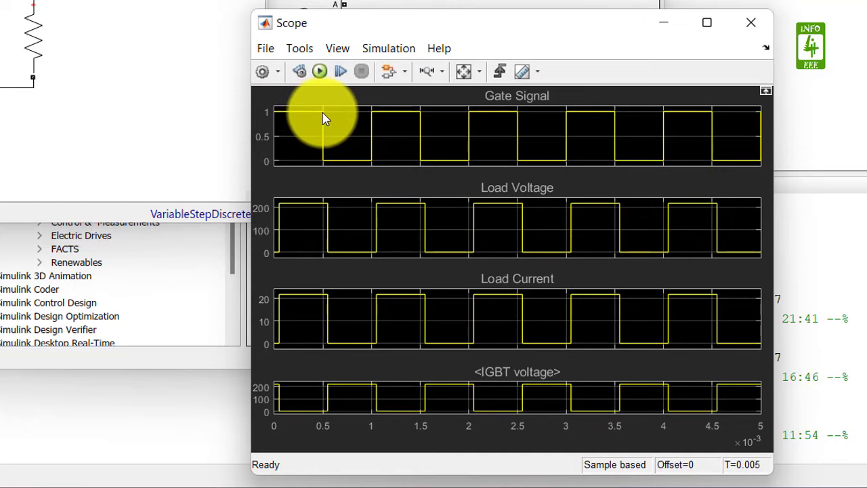
pyautogui.click(444, 71)
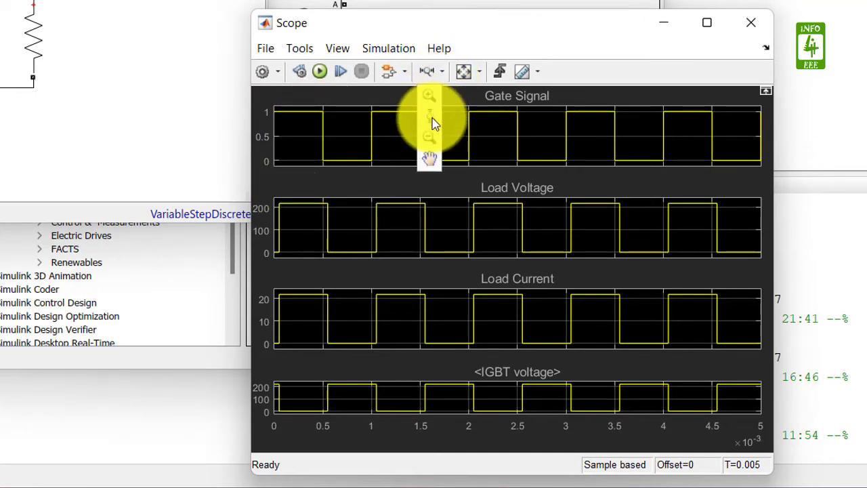
pyautogui.click(433, 120)
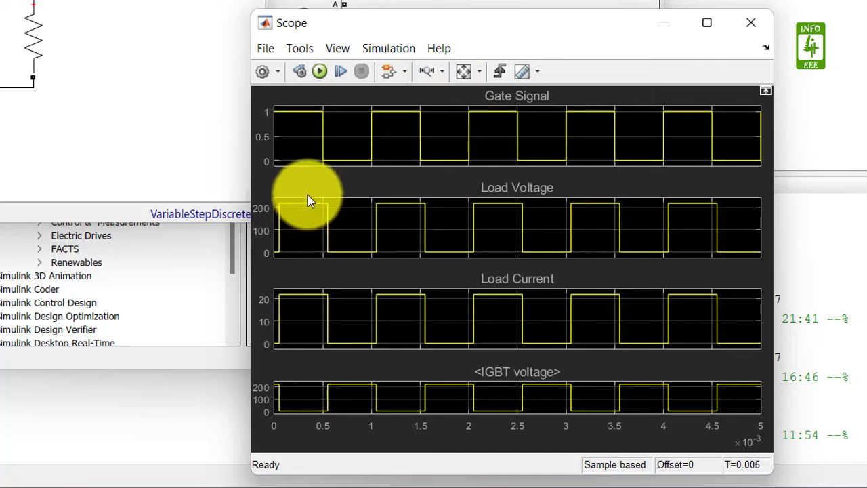
# - Zoom the Load Voltage plot vertically around its 218 V on-state level
pyautogui.click(308, 219)
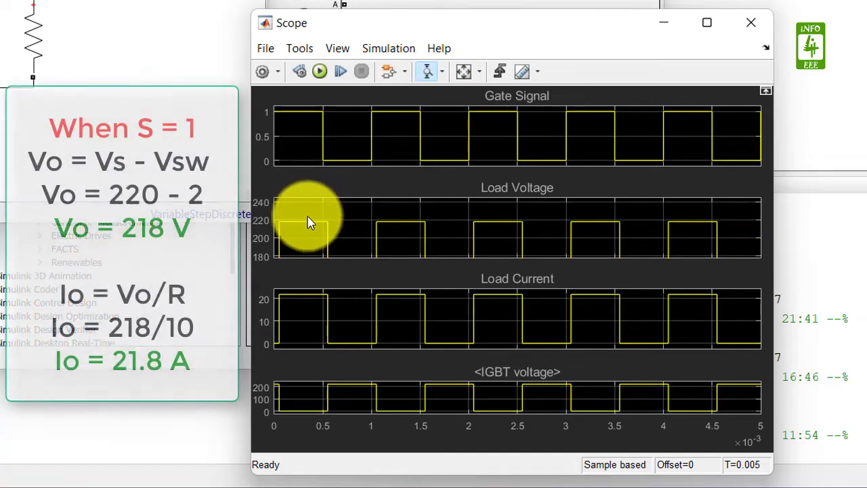
pyautogui.click(306, 228)
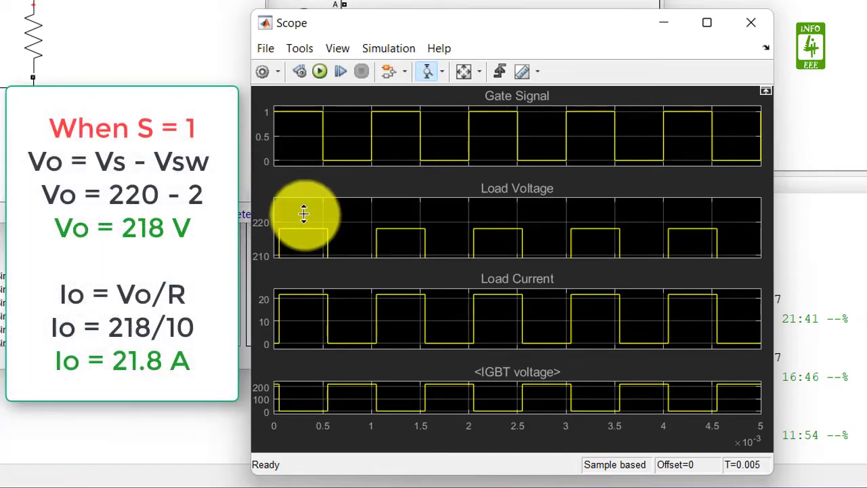
pyautogui.moveTo(303, 213); pyautogui.dragTo(305, 236)
pyautogui.moveTo(306, 205); pyautogui.dragTo(306, 238)
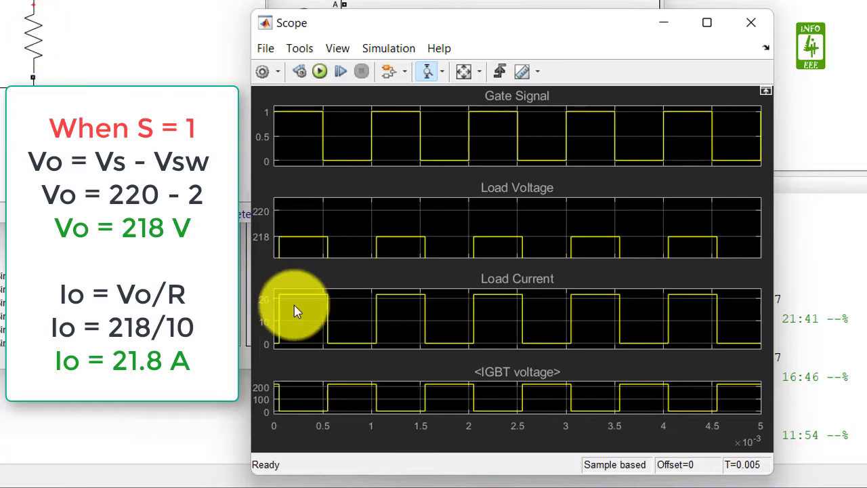
# - Zoom the IGBT voltage plot near its on-state level, and Load Current around 21.8 A
pyautogui.click(300, 406)
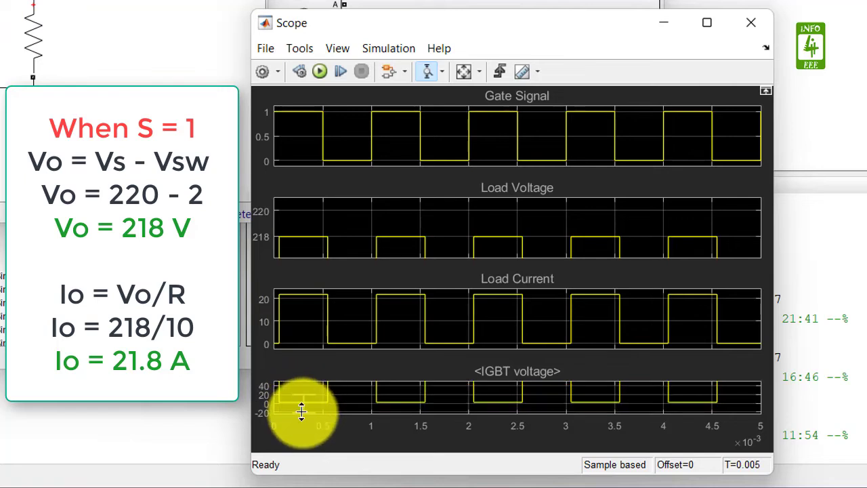
pyautogui.click(301, 403)
pyautogui.click(303, 393)
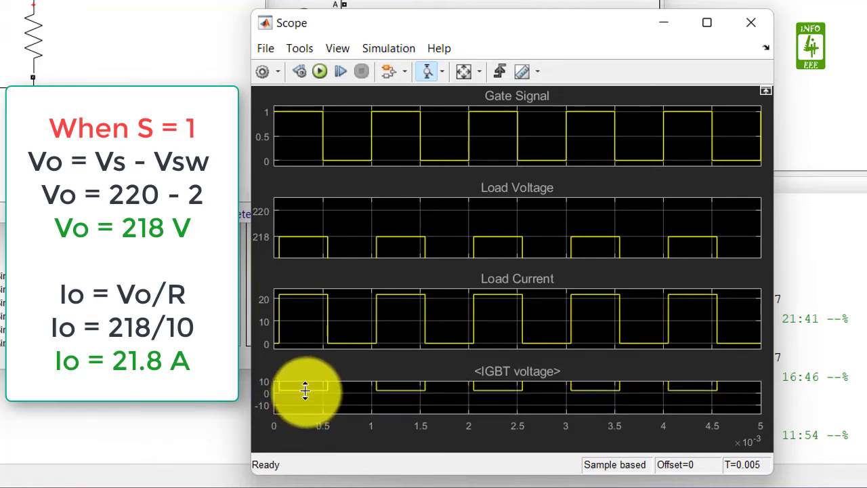
pyautogui.click(304, 389)
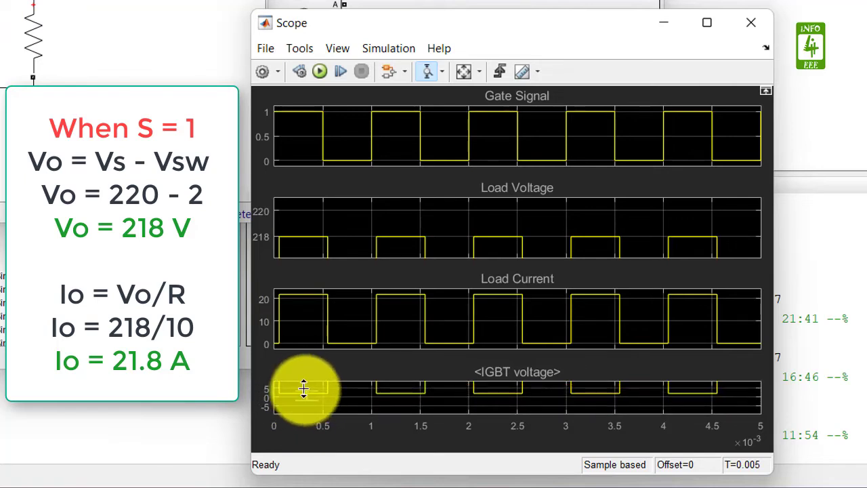
pyautogui.click(302, 393)
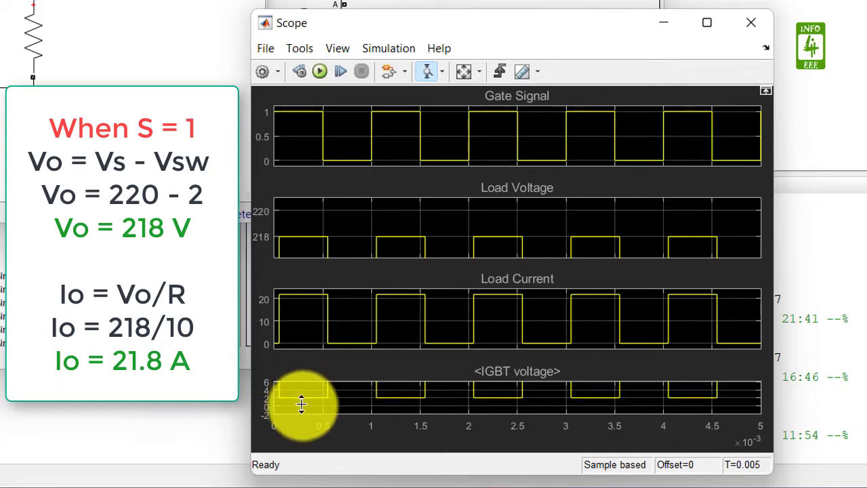
pyautogui.click(302, 392)
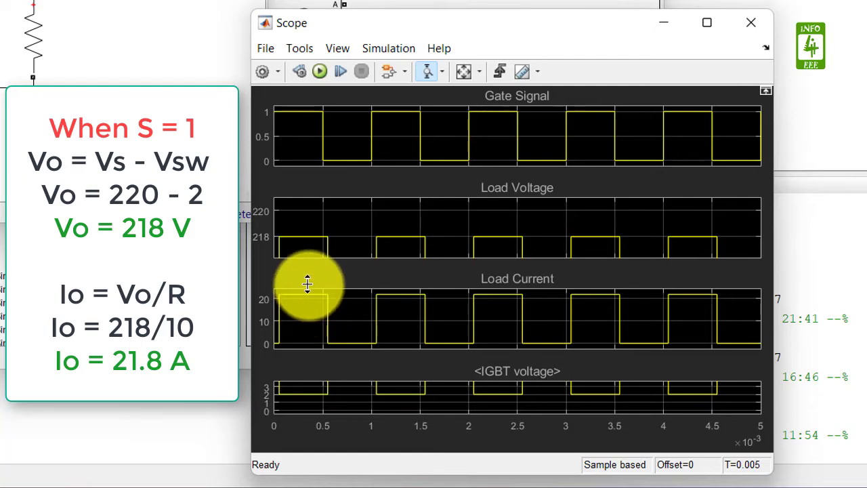
pyautogui.moveTo(305, 284); pyautogui.dragTo(305, 319)
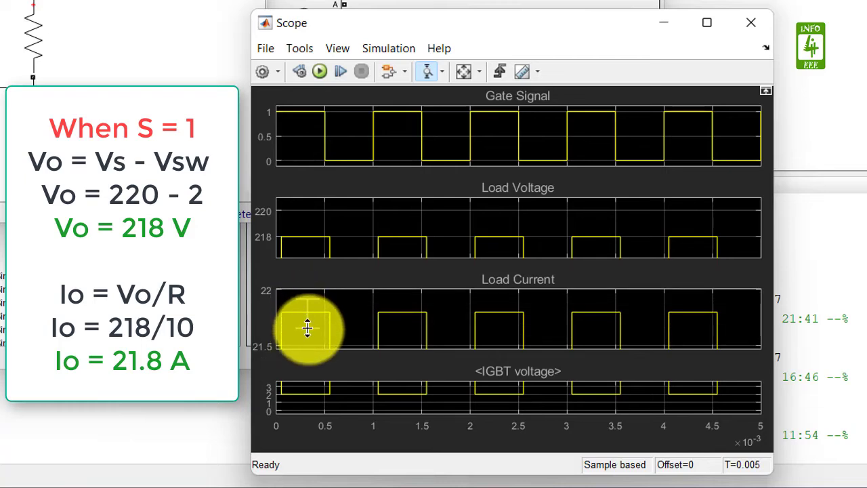
pyautogui.click(307, 312)
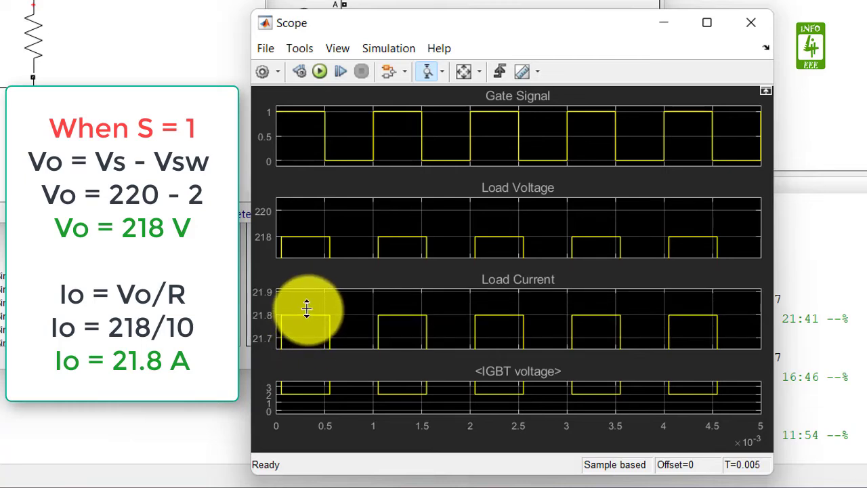
# - Rescale all scope axes to full range, then zoom IGBT voltage around its 220 V off-state
pyautogui.click(464, 75)
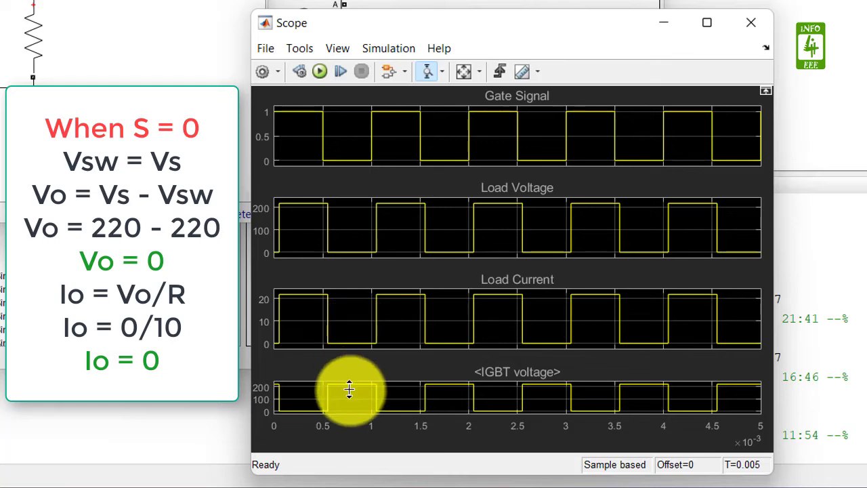
pyautogui.moveTo(350, 381); pyautogui.dragTo(350, 390)
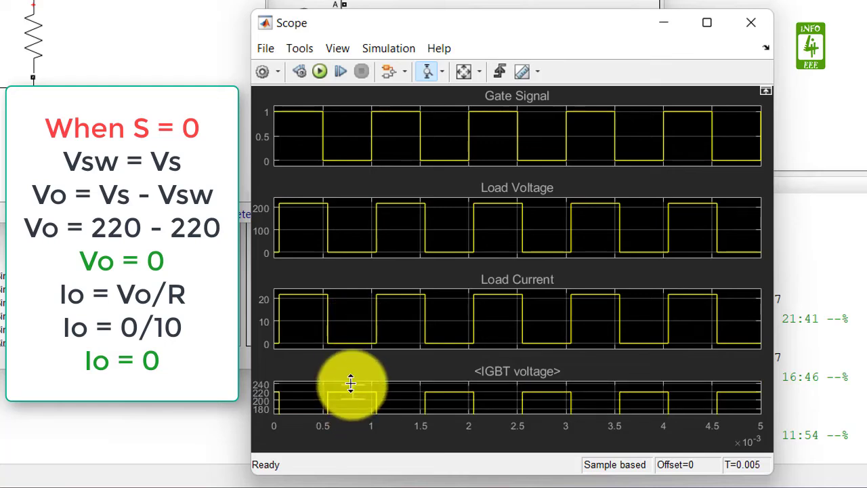
pyautogui.moveTo(354, 387); pyautogui.dragTo(353, 403)
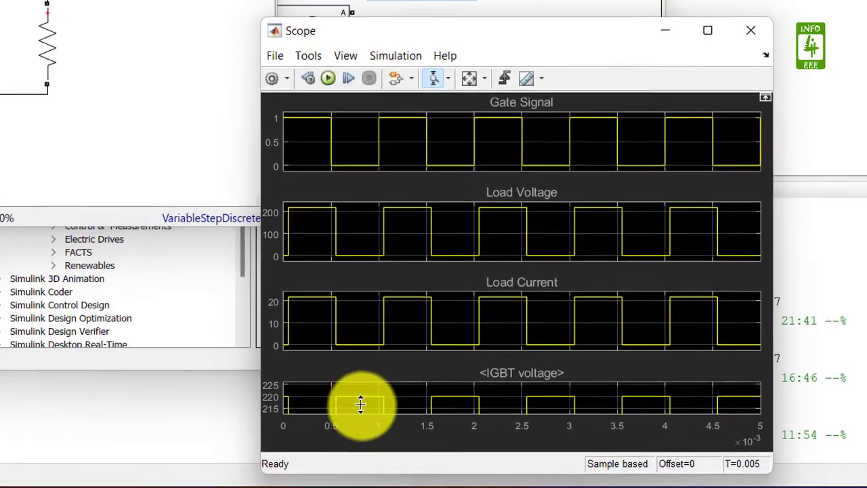